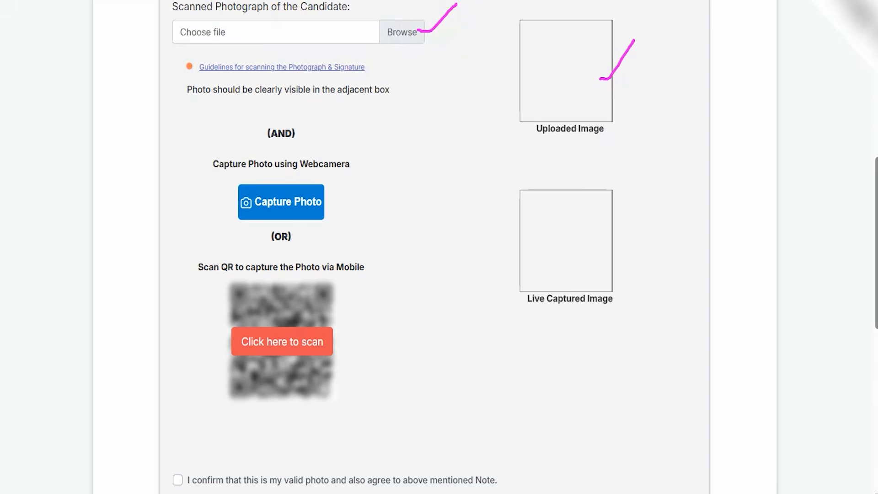
Review the webcam and QR code photo capture options, the live captured image box and the photo confirmation checkbox.
scroll(390, 213, down, 2)
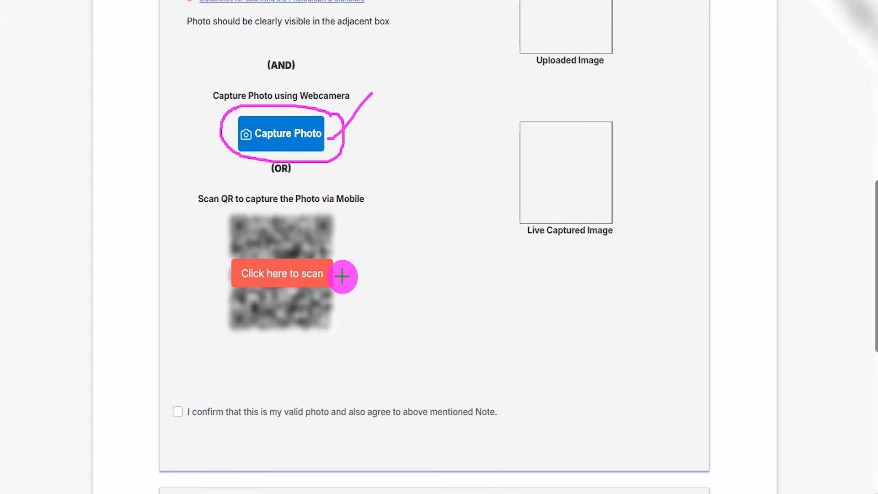
drag(336, 278, 387, 229)
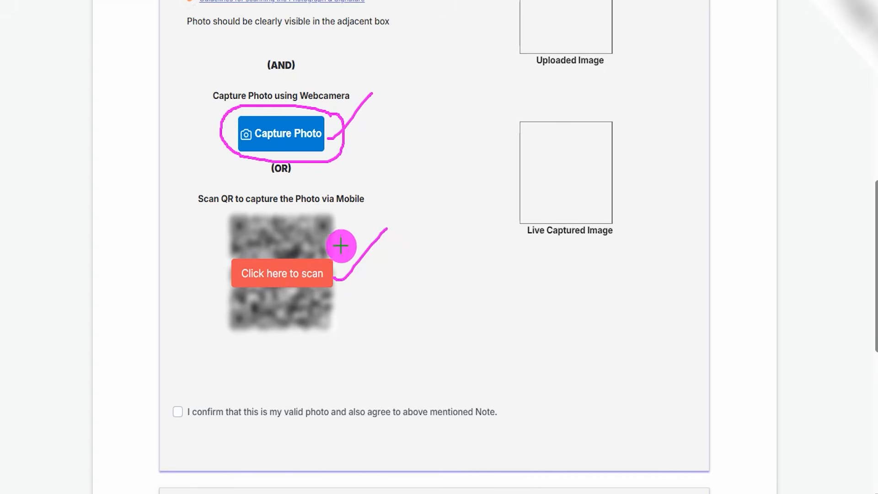
drag(325, 240, 374, 195)
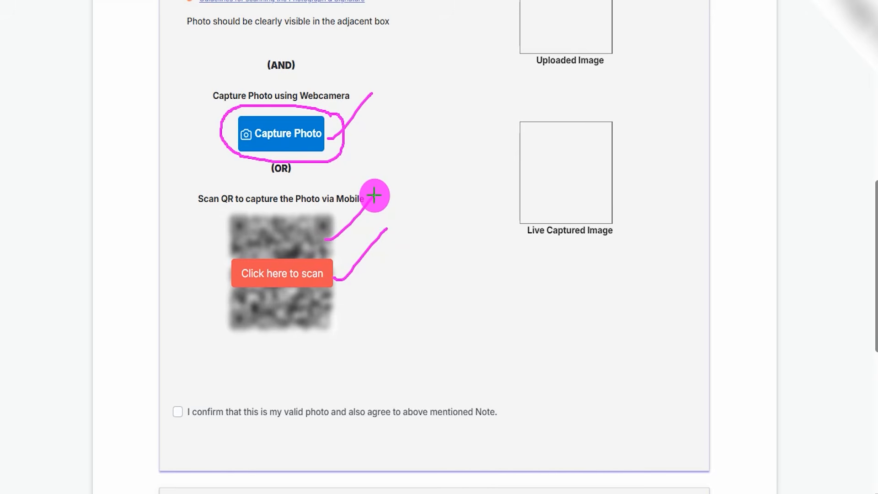
drag(332, 302, 382, 263)
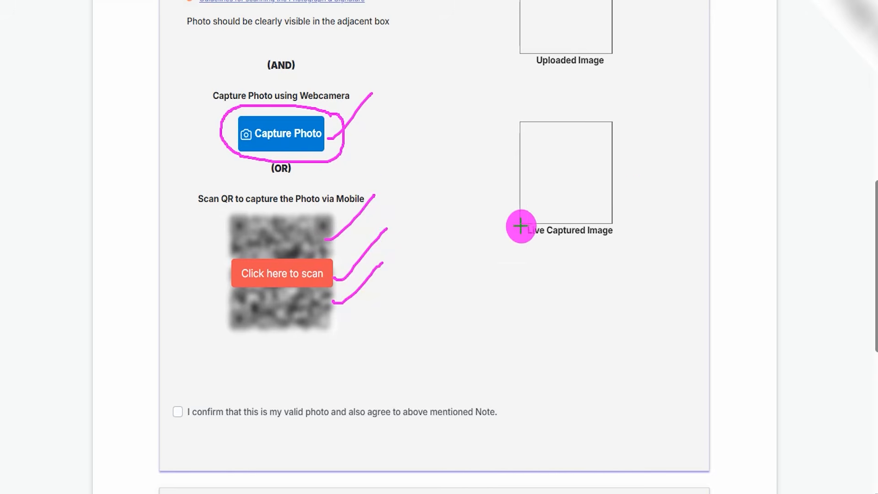
drag(601, 186, 643, 140)
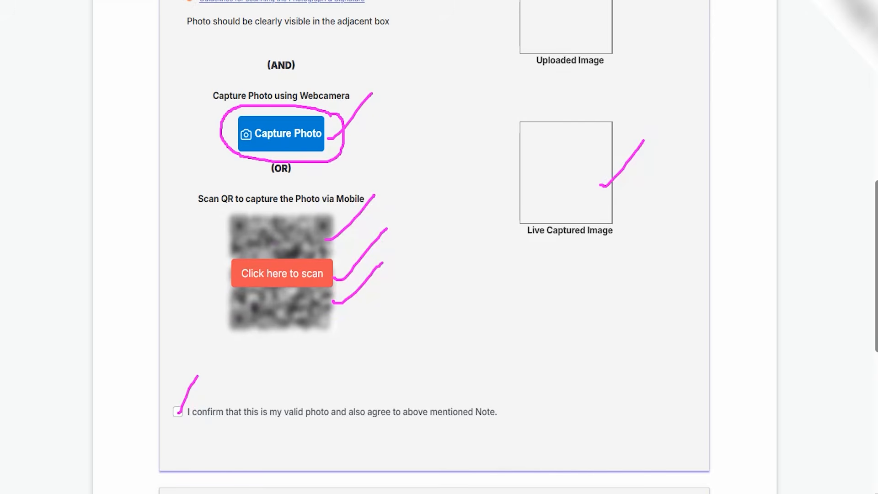
key(Escape)
Review the scanned signature upload, the signature confirmation checkbox and the way on to the following form section.
scroll(336, 302, down, 1)
scroll(337, 301, down, 5)
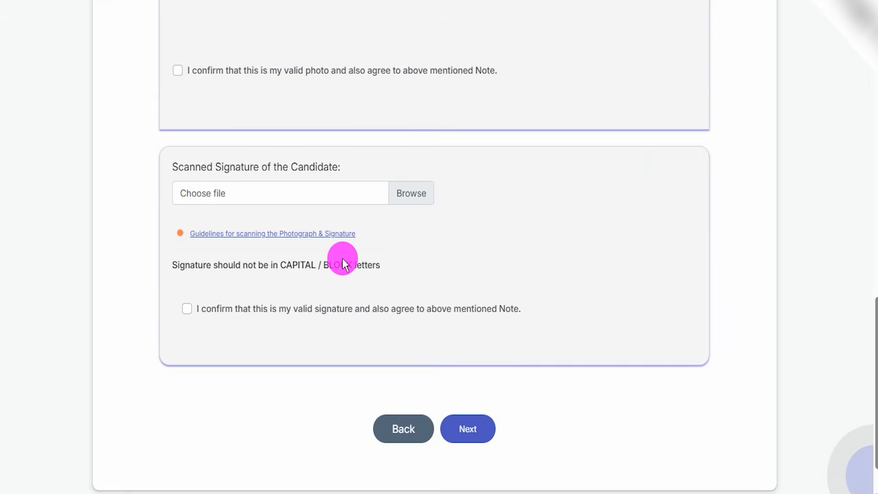
scroll(341, 257, down, 1)
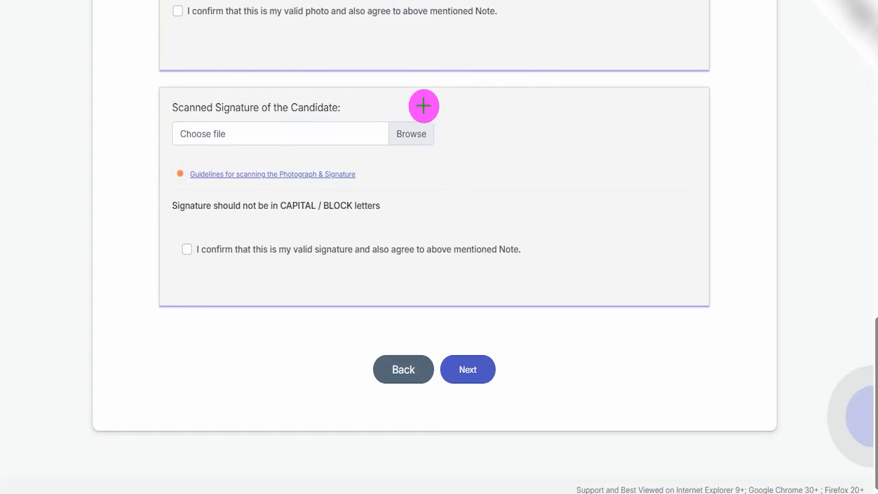
drag(434, 132, 467, 83)
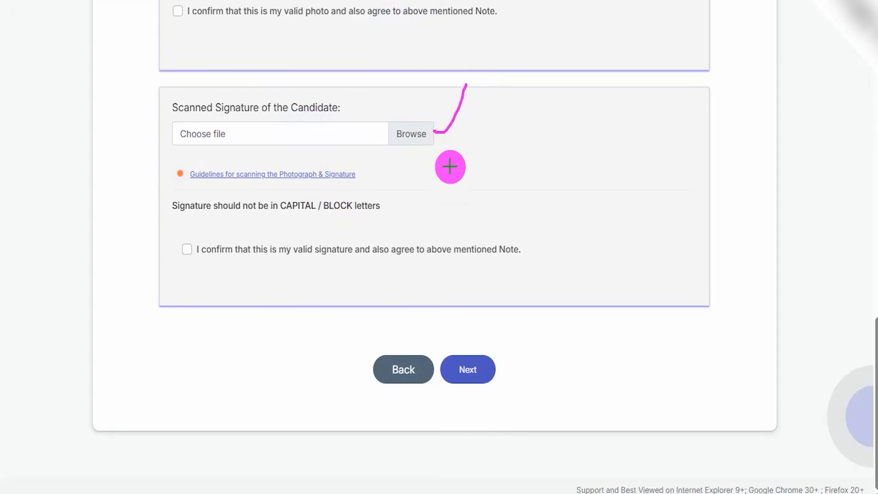
drag(463, 147, 701, 144)
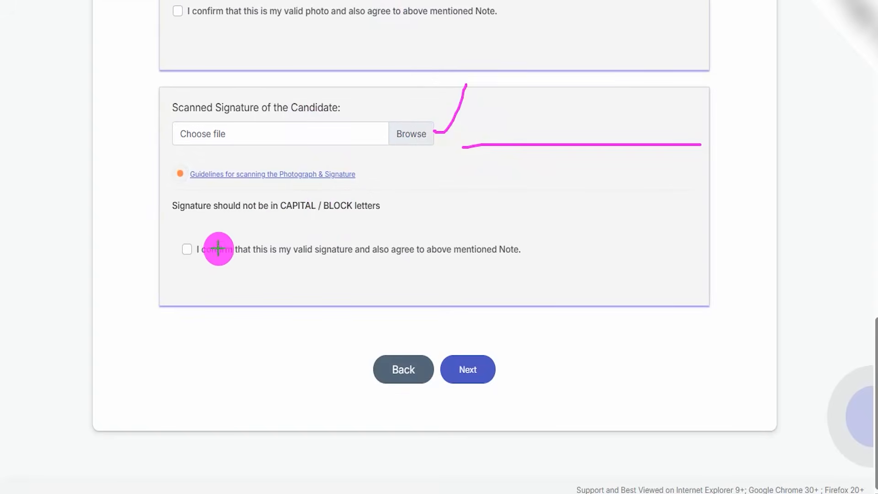
drag(184, 250, 211, 224)
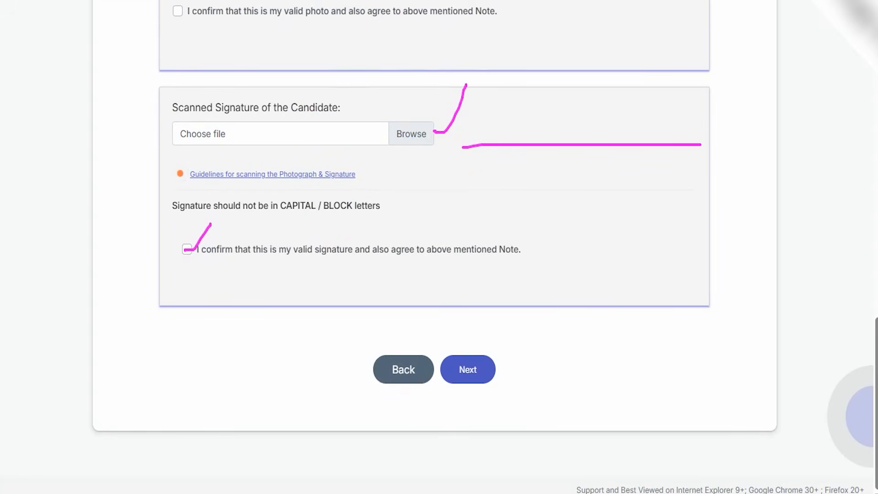
drag(698, 341, 521, 360)
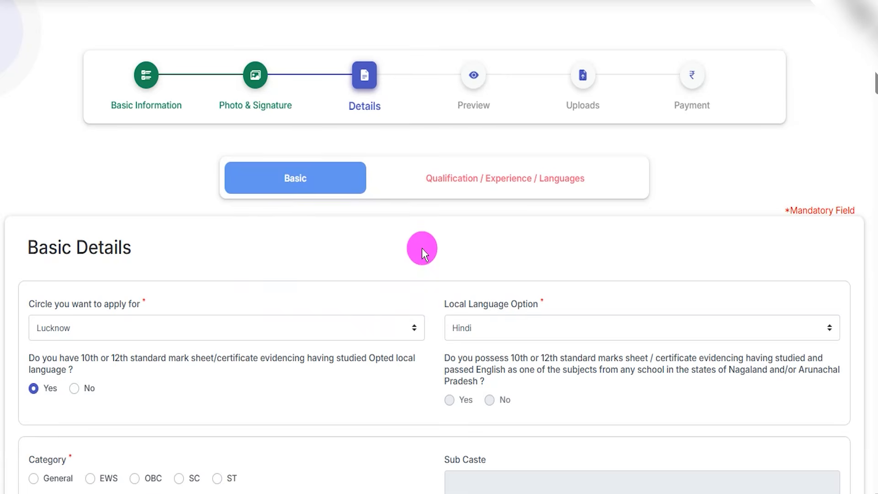
Set the circle to apply for to Lucknow and the local language option to Hindi in Basic Details.
scroll(421, 248, down, 5)
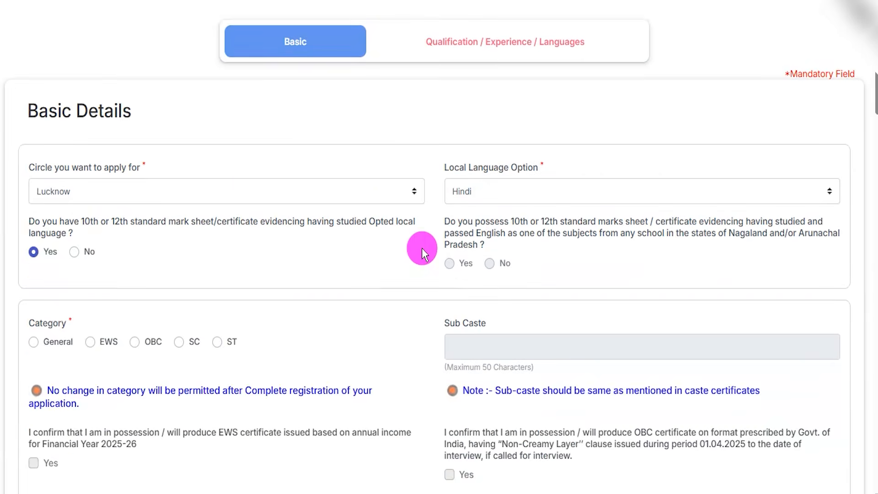
click(88, 123)
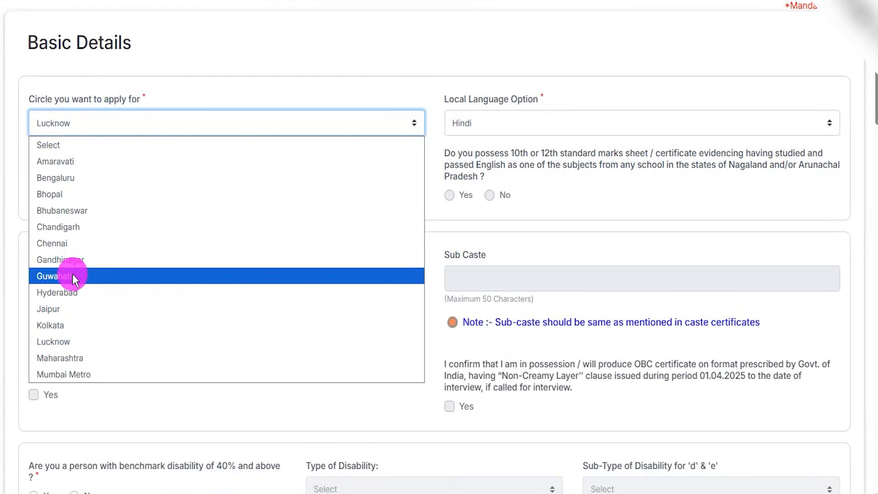
click(64, 339)
click(509, 120)
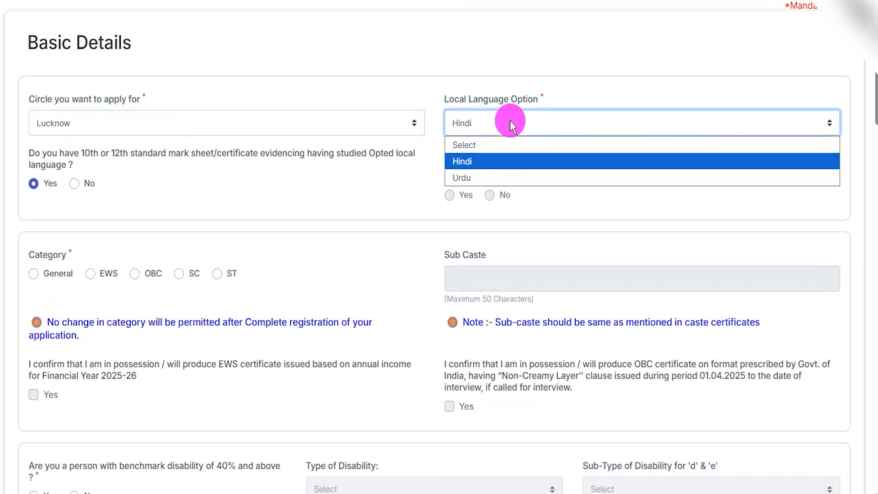
click(133, 117)
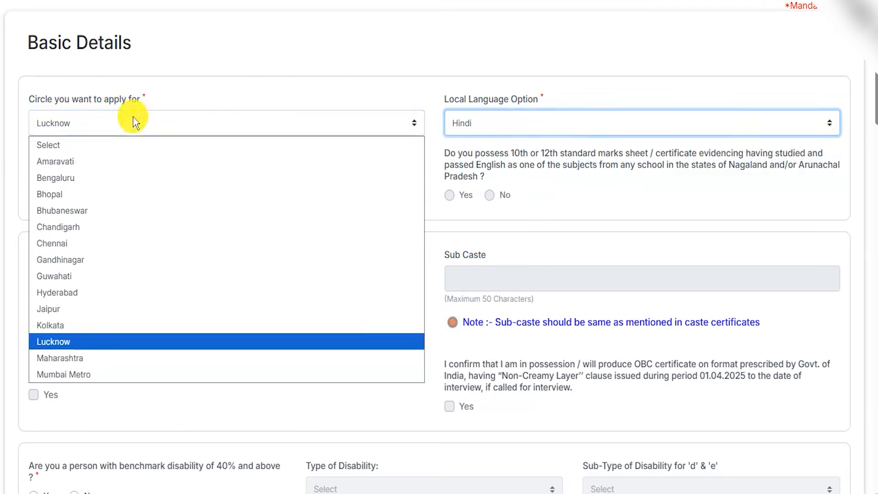
click(498, 122)
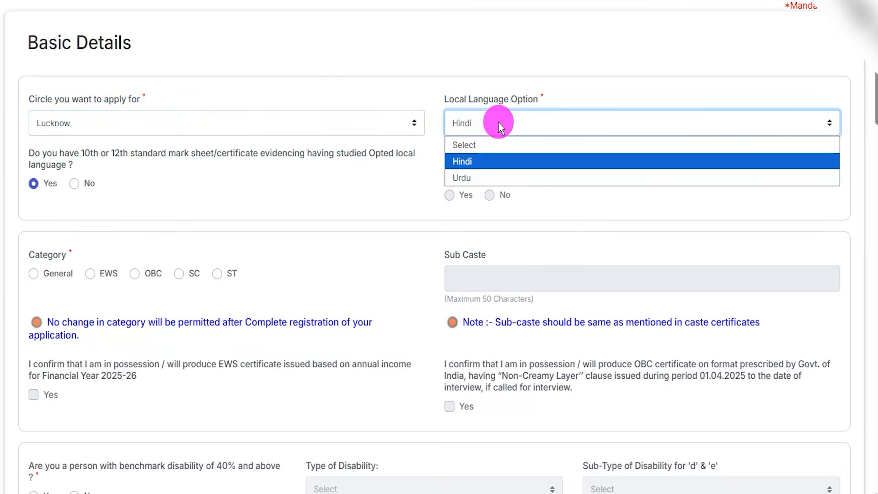
click(473, 163)
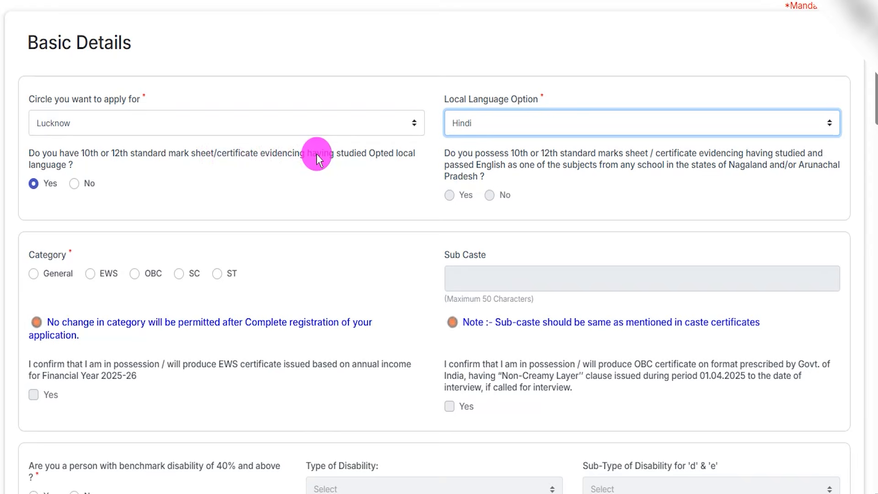
Answer Yes to having a 10th or 12th standard mark sheet evidencing study of the opted local language.
click(495, 114)
click(481, 115)
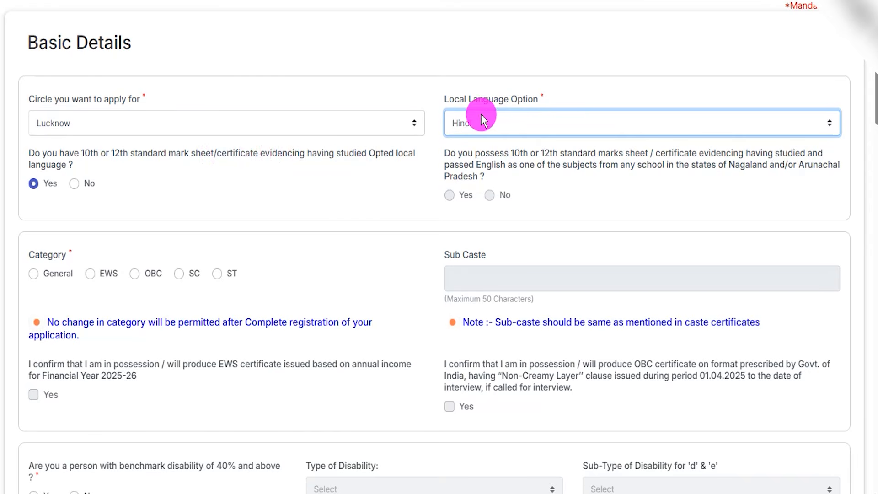
click(33, 185)
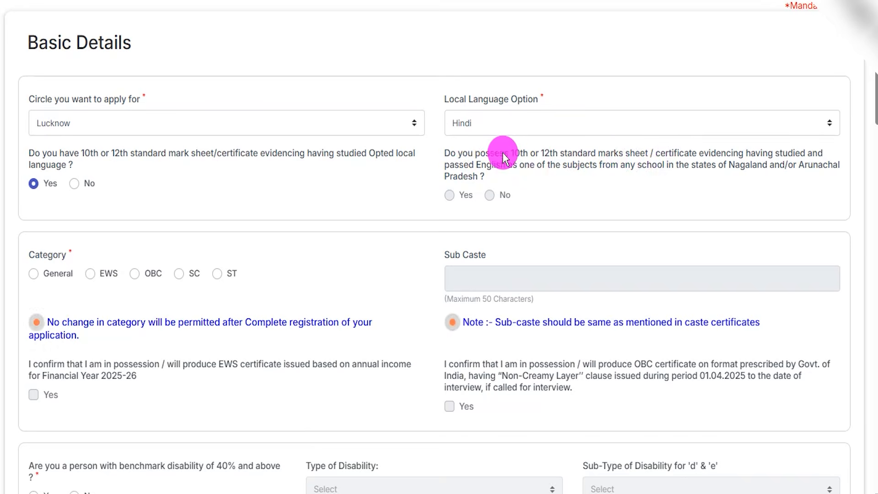
click(235, 128)
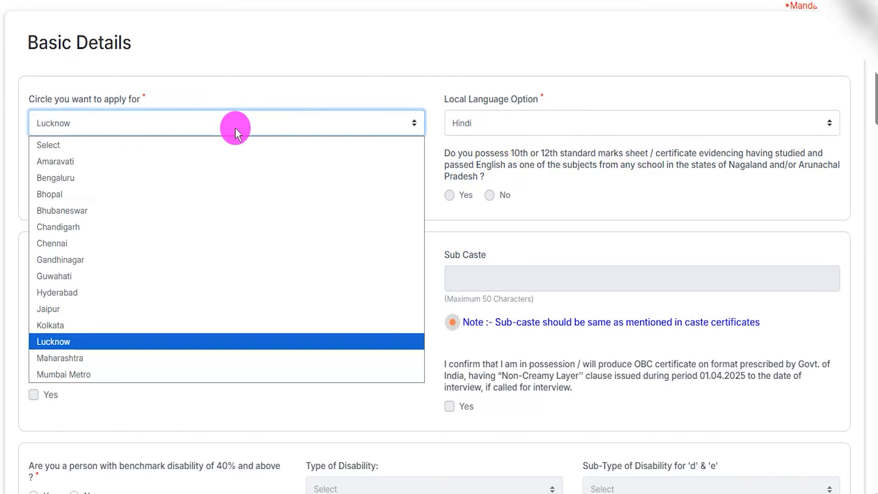
click(235, 128)
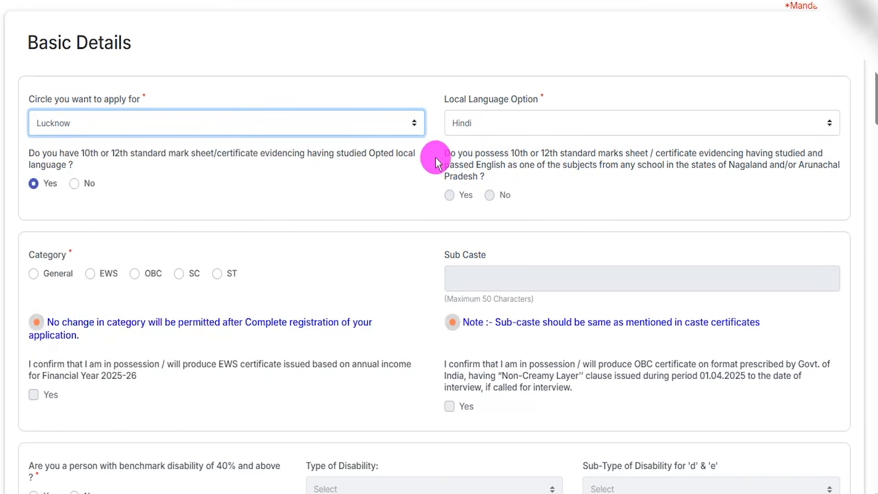
click(567, 155)
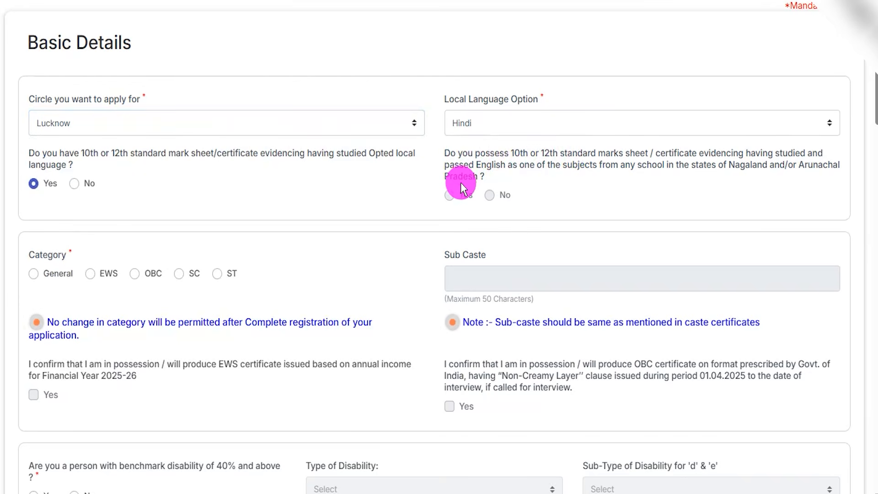
click(253, 130)
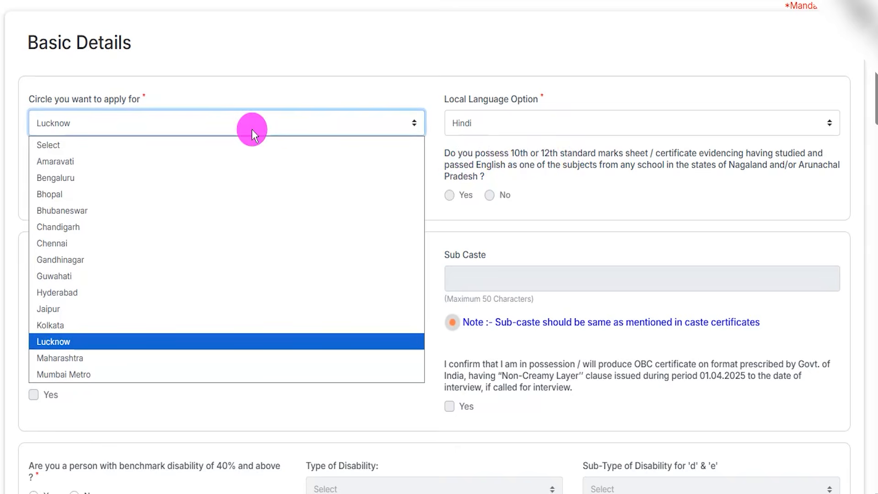
click(253, 132)
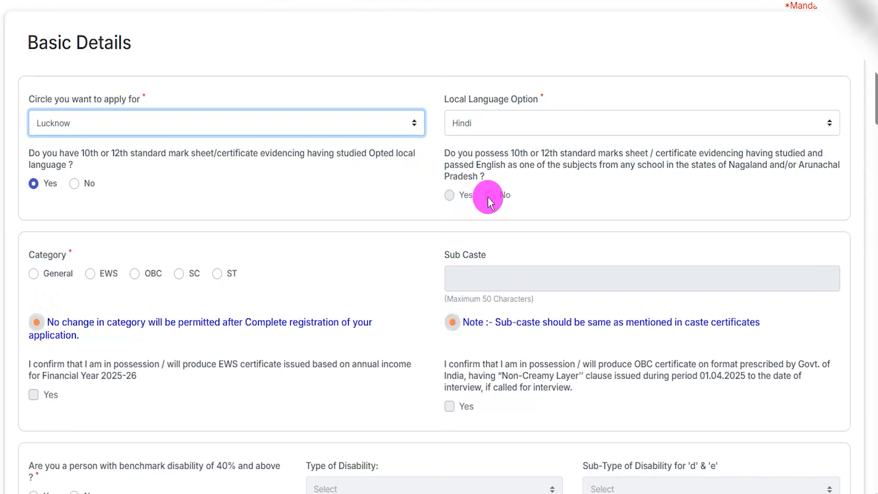
Set the category to SC, acknowledge the category notice and place the cursor in the Sub Caste field.
click(36, 259)
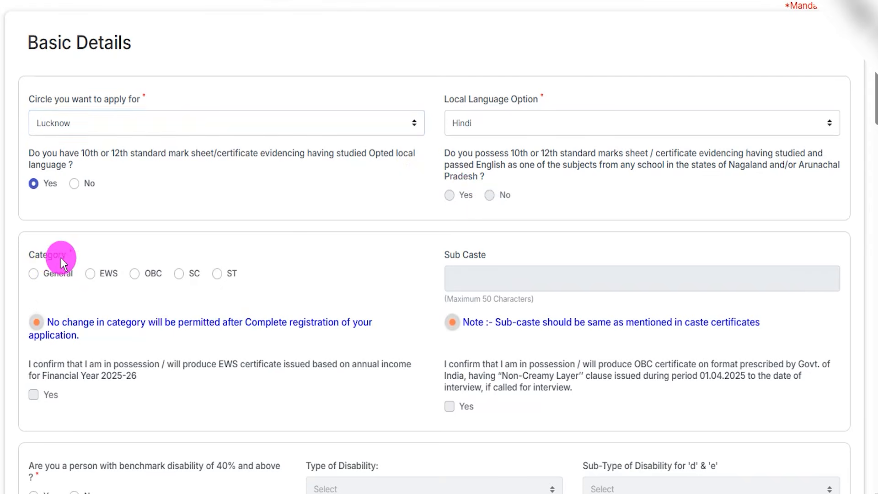
click(34, 274)
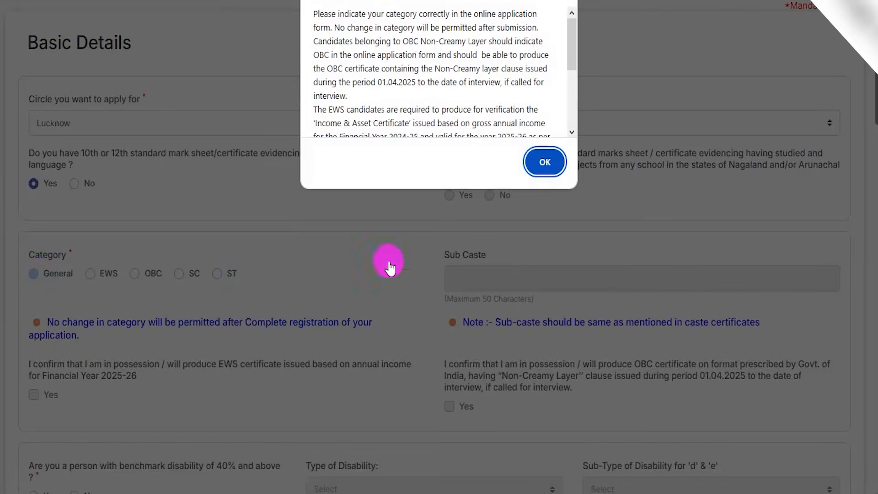
click(546, 160)
click(178, 275)
click(546, 160)
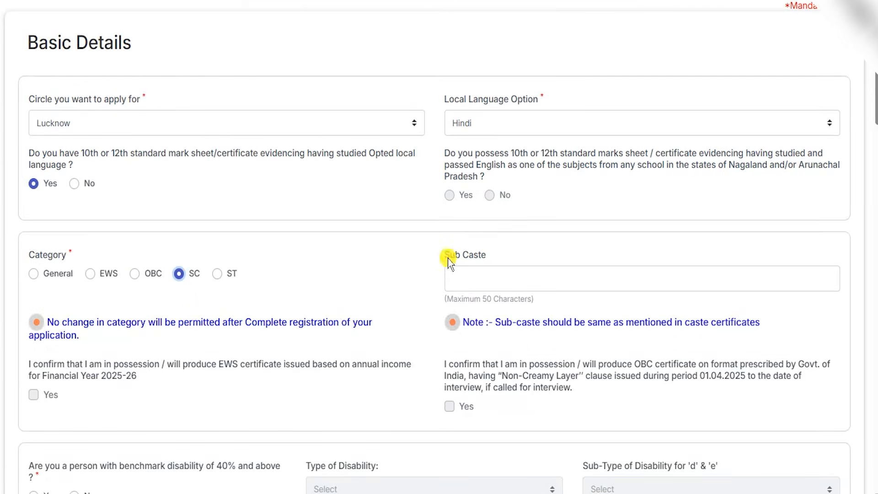
click(471, 276)
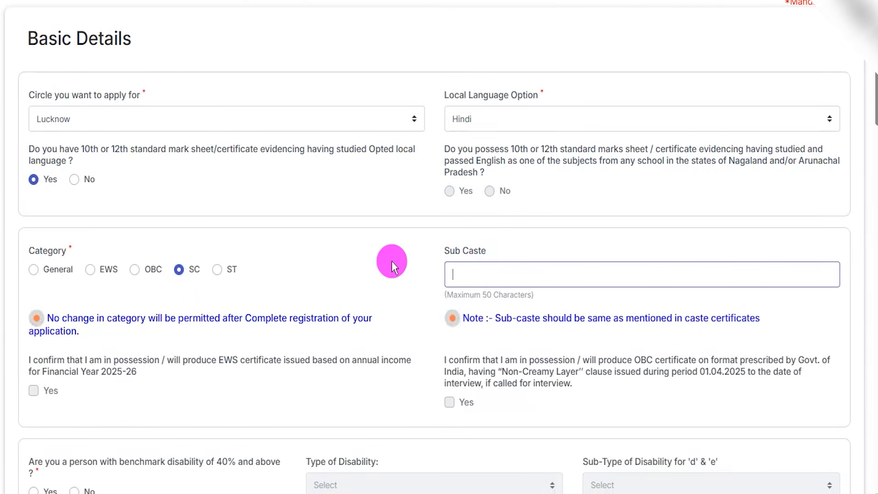
Answer Yes to the benchmark disability question, set the type of disability to VI and acknowledge the scribe notice.
scroll(392, 259, down, 3)
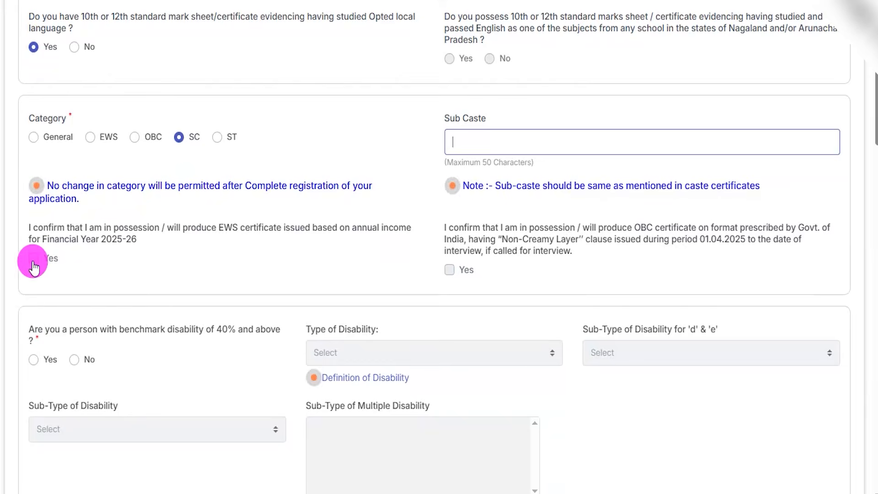
scroll(122, 306, down, 2)
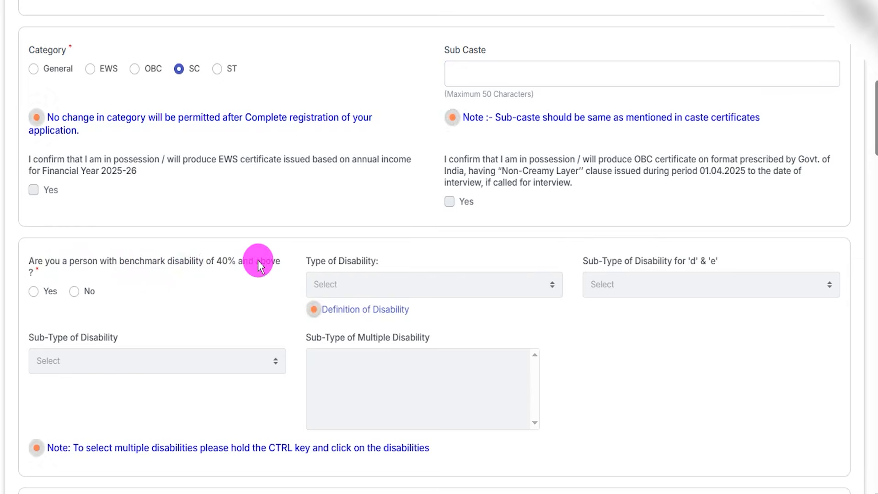
click(35, 294)
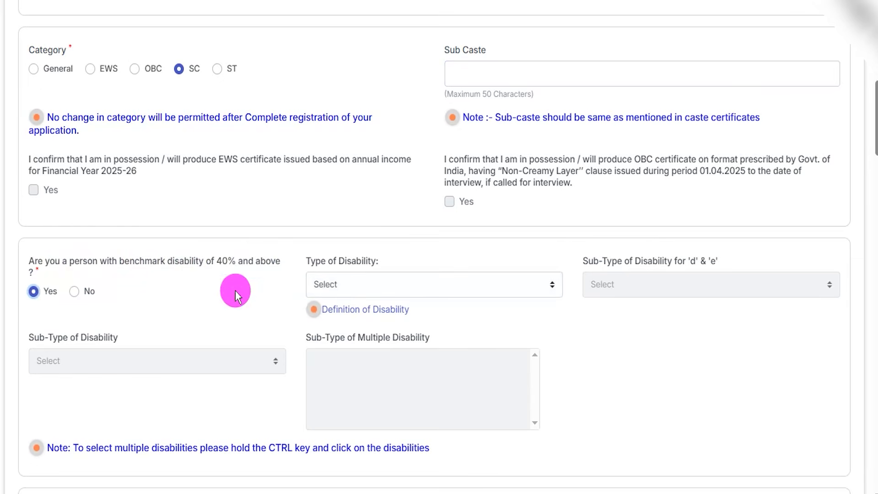
click(335, 285)
click(342, 306)
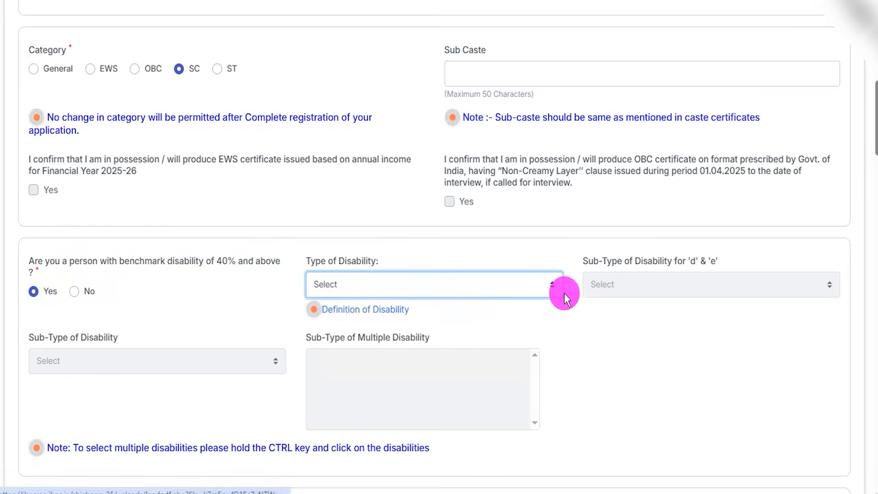
click(343, 290)
click(338, 304)
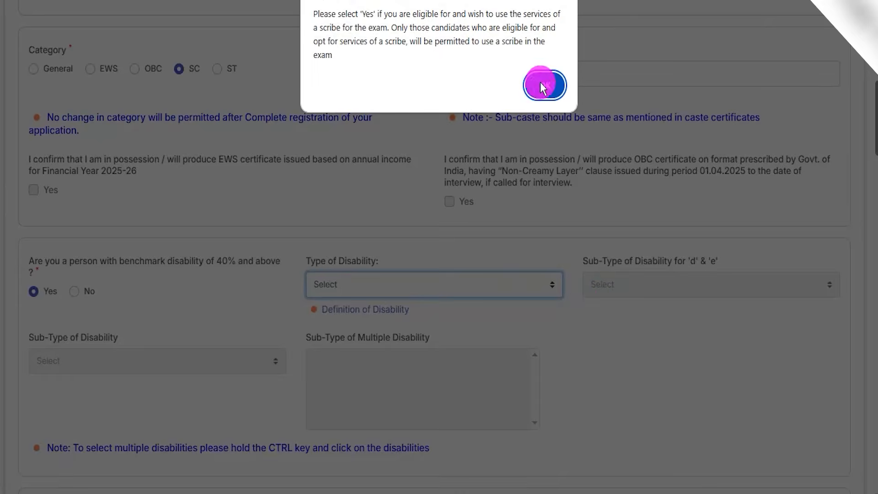
click(544, 83)
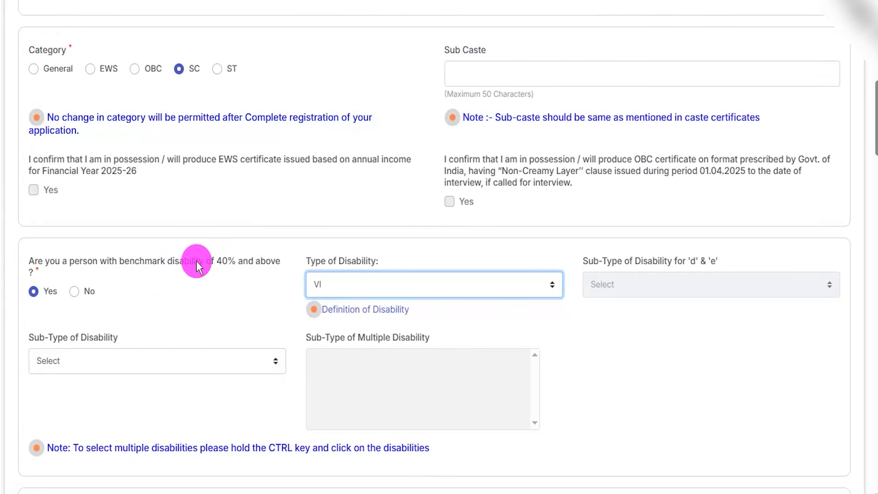
Answer No to the question about a benchmark disability of 40% and above.
click(76, 294)
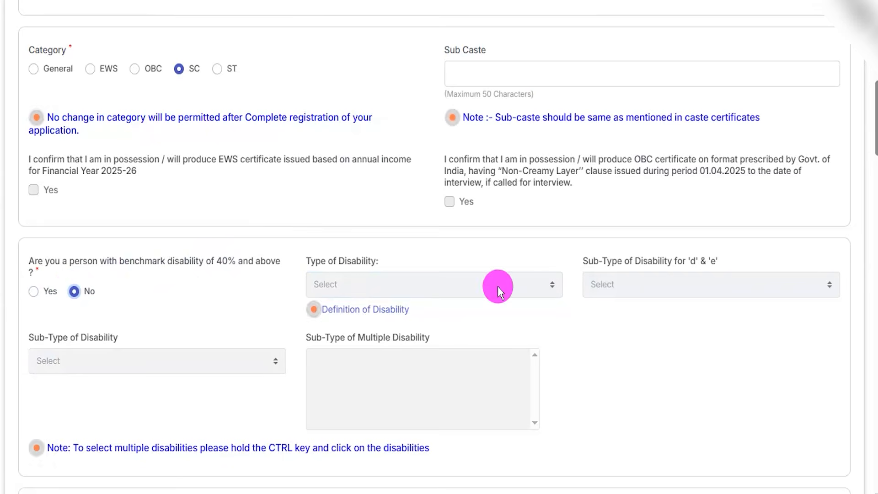
Answer No to the question about a specified disability of less than 40% with difficulty in writing.
scroll(401, 360, down, 6)
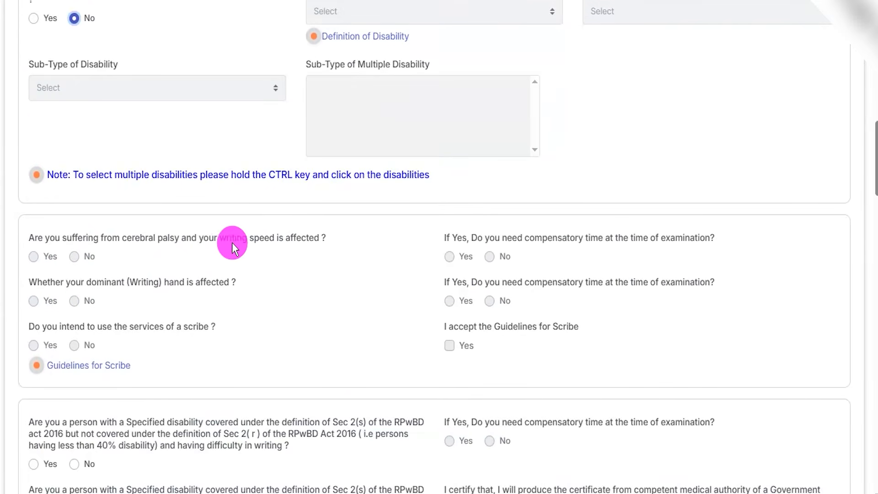
scroll(431, 352, down, 2)
scroll(264, 340, down, 3)
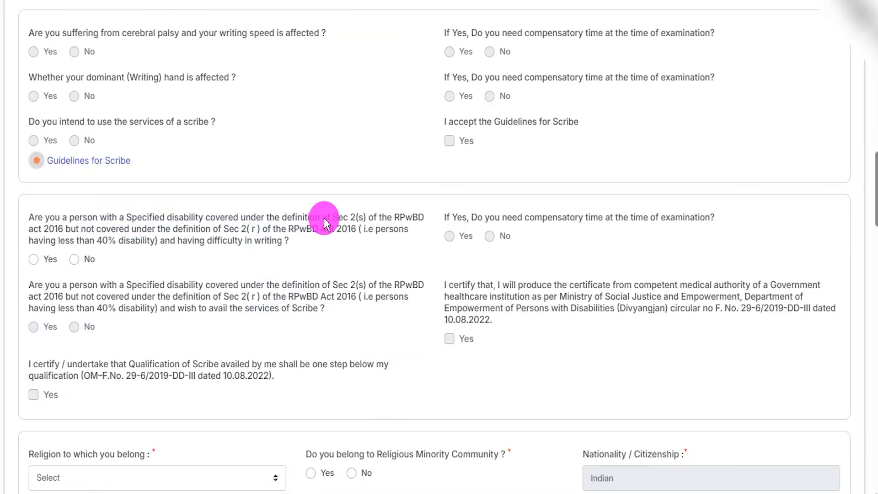
click(39, 259)
click(74, 259)
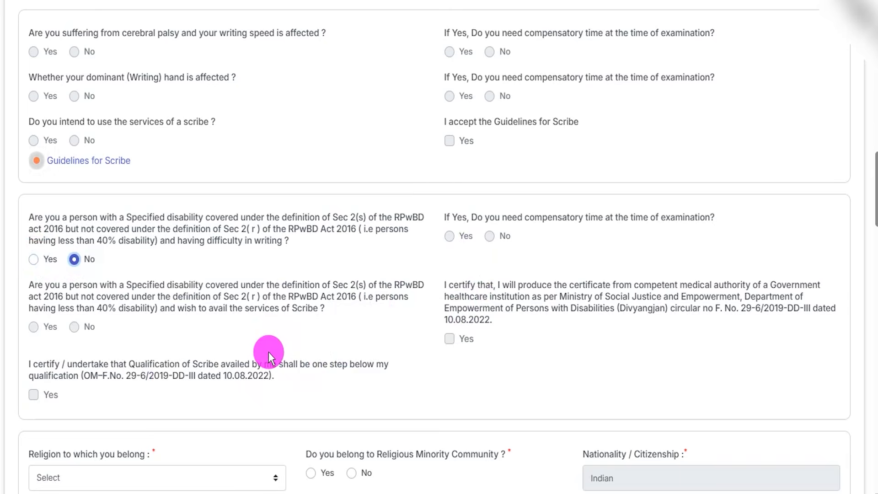
click(33, 260)
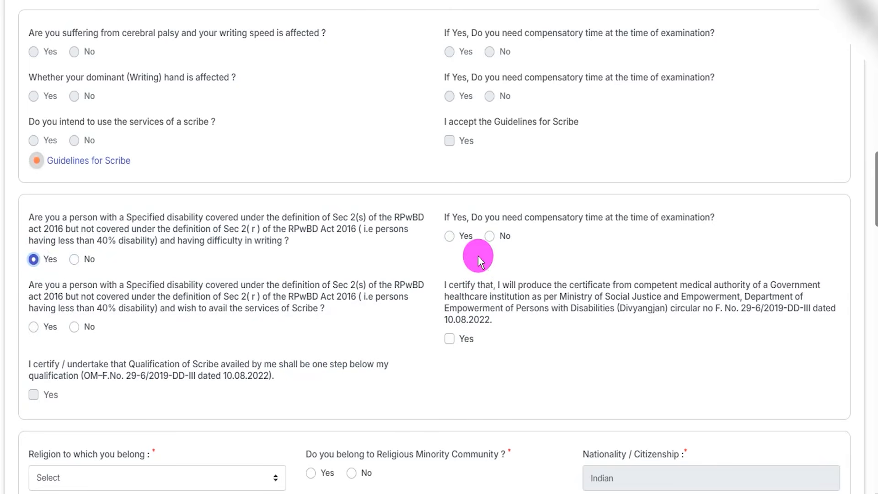
click(82, 267)
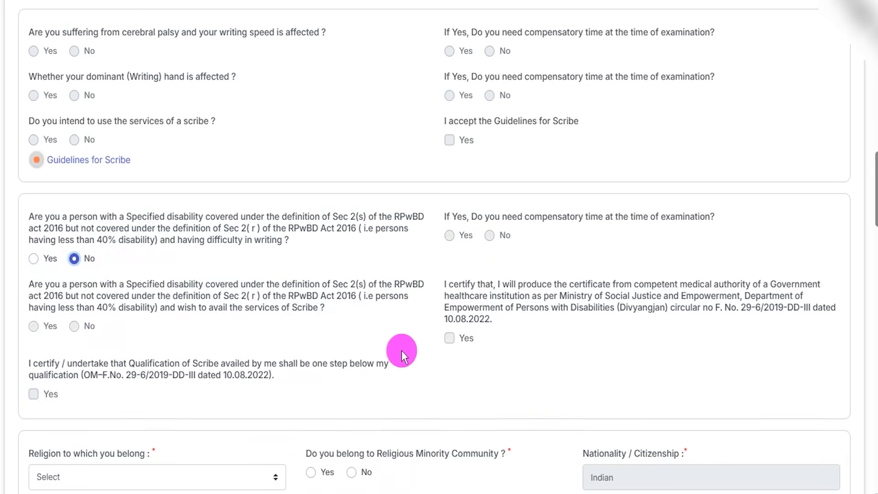
Set the religion to Hindu and answer No to belonging to a religious minority community.
scroll(402, 350, down, 3)
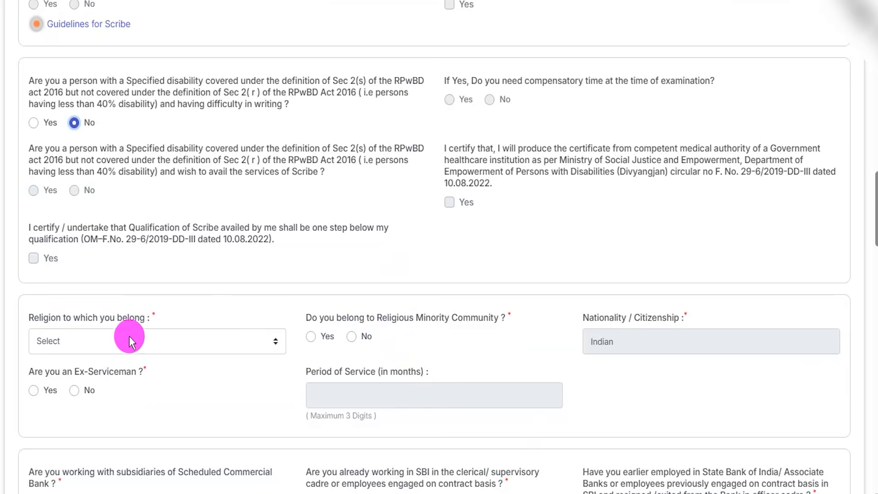
click(109, 341)
click(66, 238)
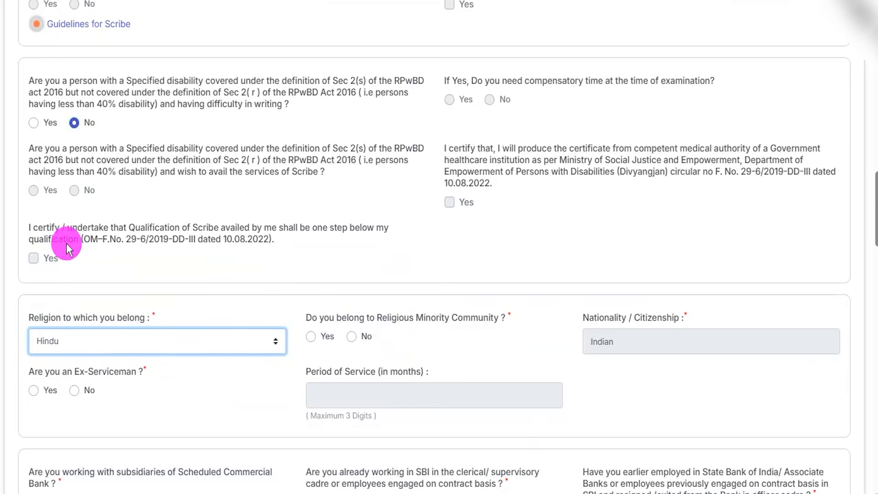
click(386, 319)
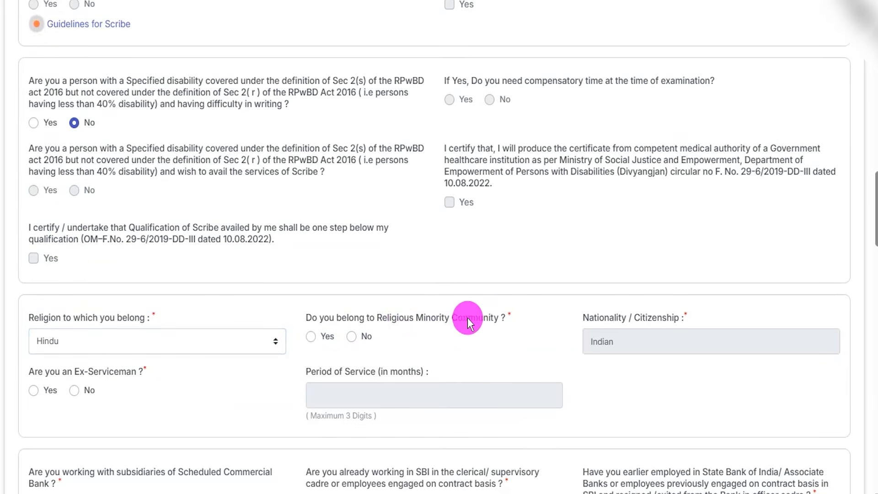
click(351, 336)
Answer No to the question about being an Ex-Serviceman.
scroll(488, 317, down, 5)
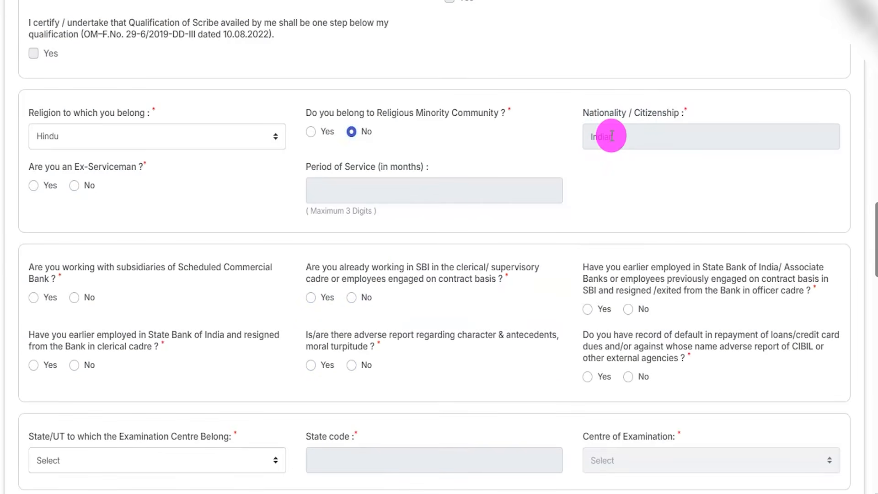
click(98, 167)
click(33, 186)
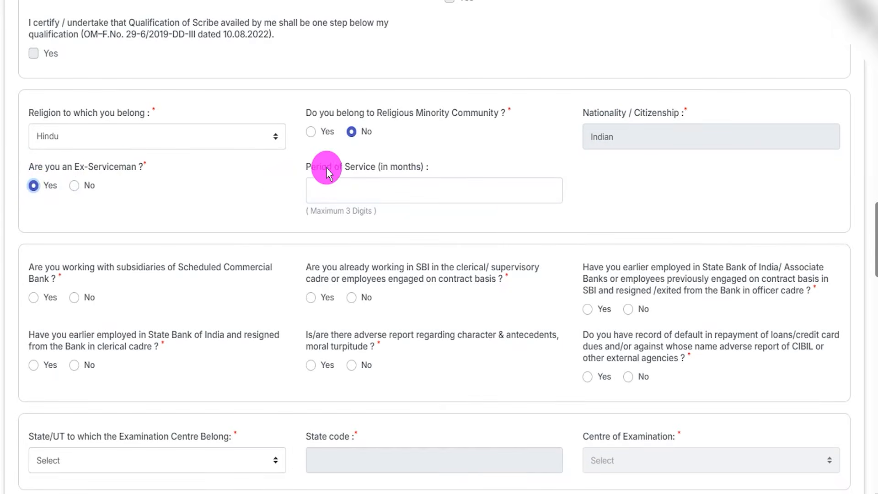
click(364, 183)
click(74, 185)
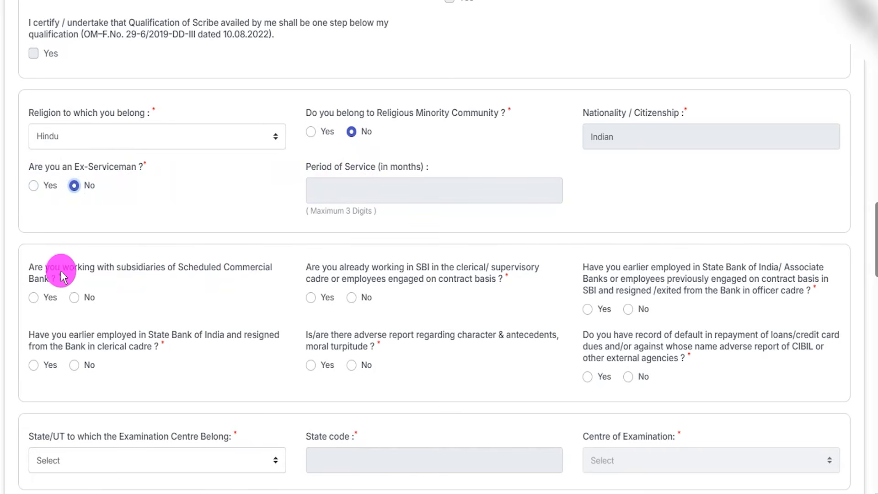
Answer No to working with Scheduled Commercial Bank subsidiaries, already working in SBI, and earlier State Bank employment in officer cadre.
scroll(137, 283, down, 3)
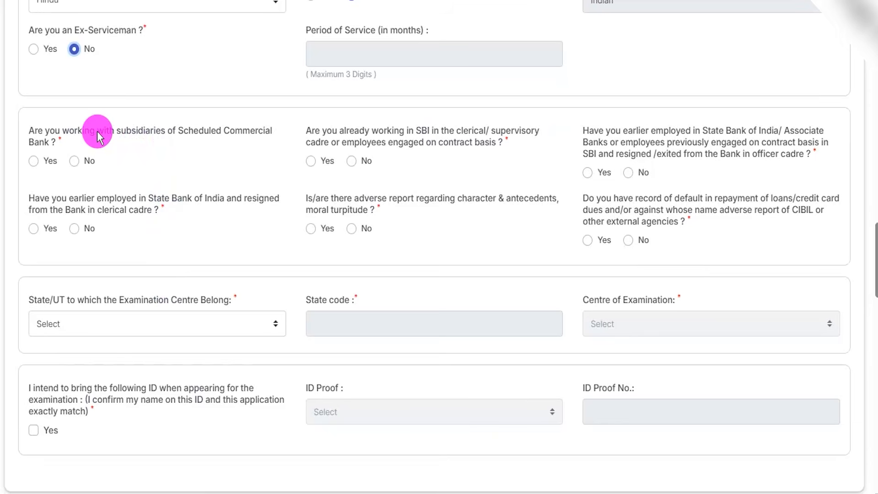
click(33, 161)
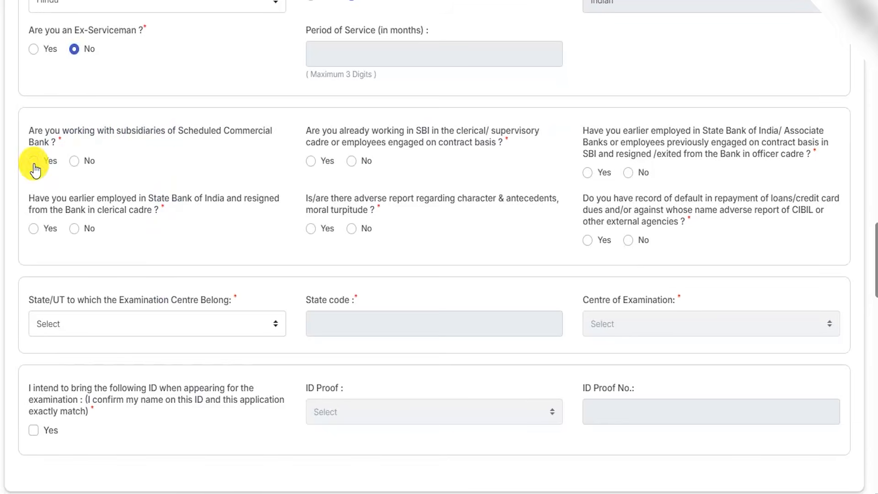
click(74, 161)
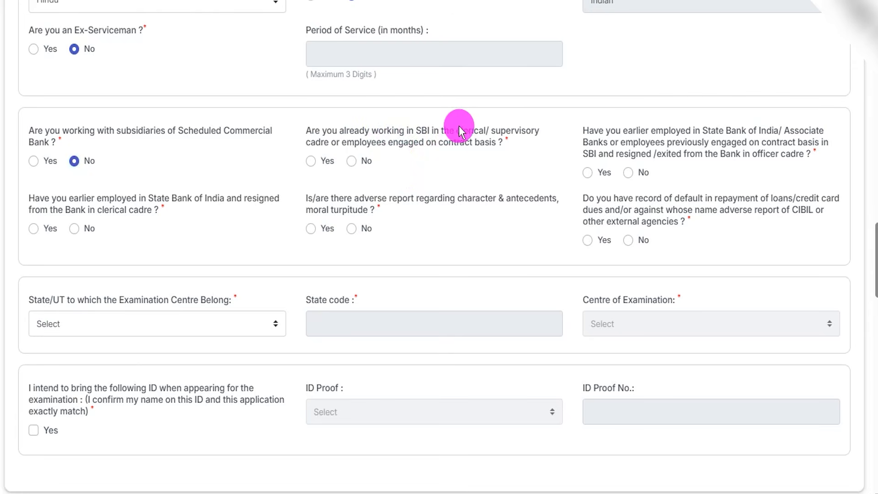
click(312, 160)
click(351, 161)
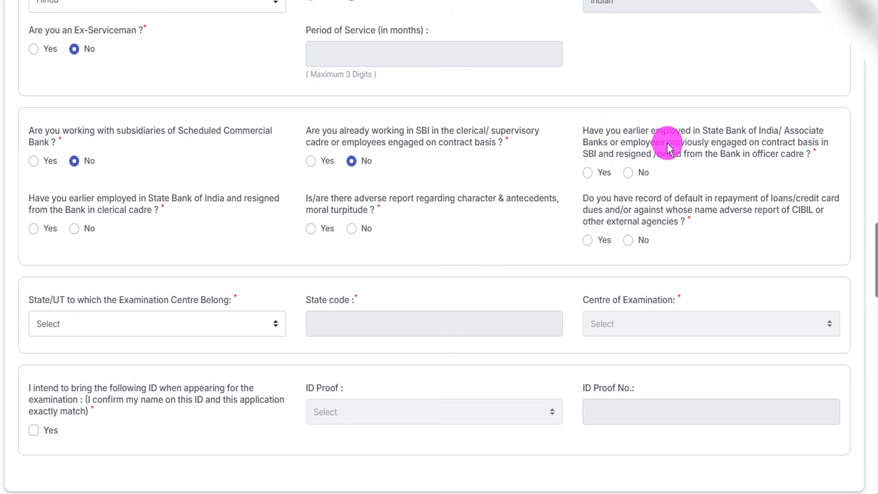
click(627, 172)
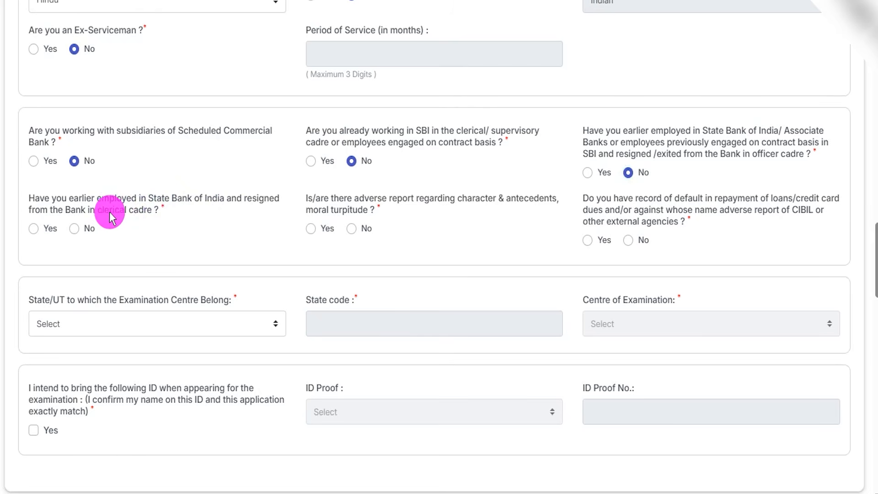
Answer No to earlier clerical cadre employment in State Bank of India, adverse character reports, and loan or credit card repayment default.
click(34, 228)
click(74, 229)
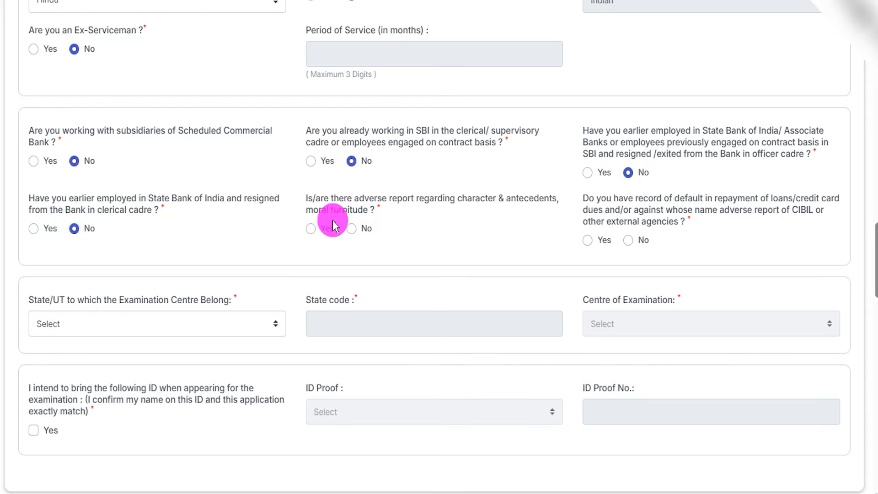
click(310, 228)
click(351, 230)
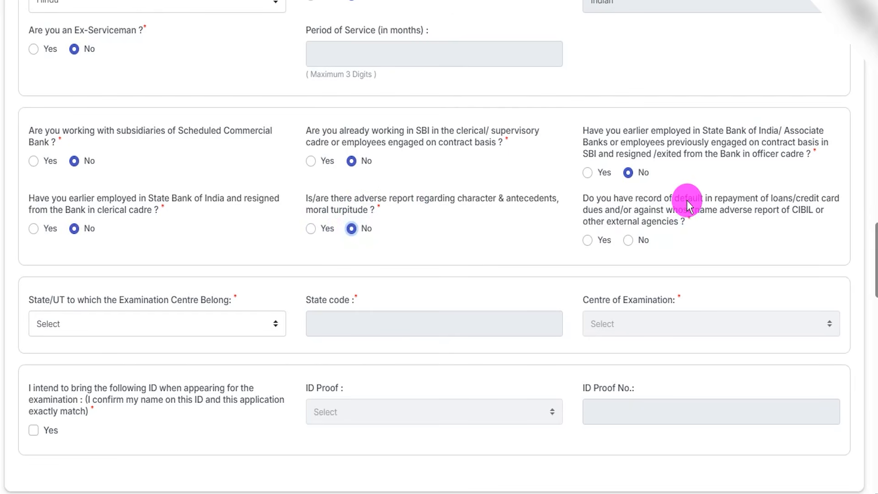
click(709, 204)
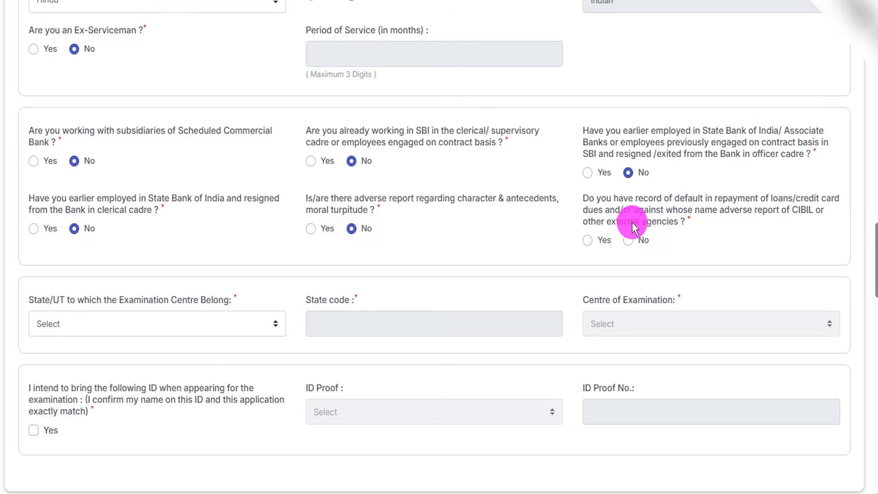
click(587, 242)
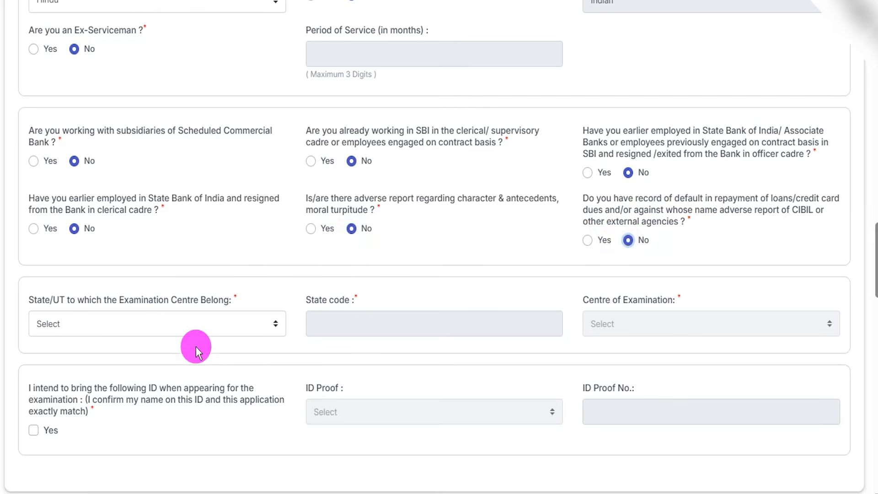
Set the examination centre's state to Uttar Pradesh and the Centre of Examination to Meerut.
scroll(217, 305, down, 5)
click(114, 128)
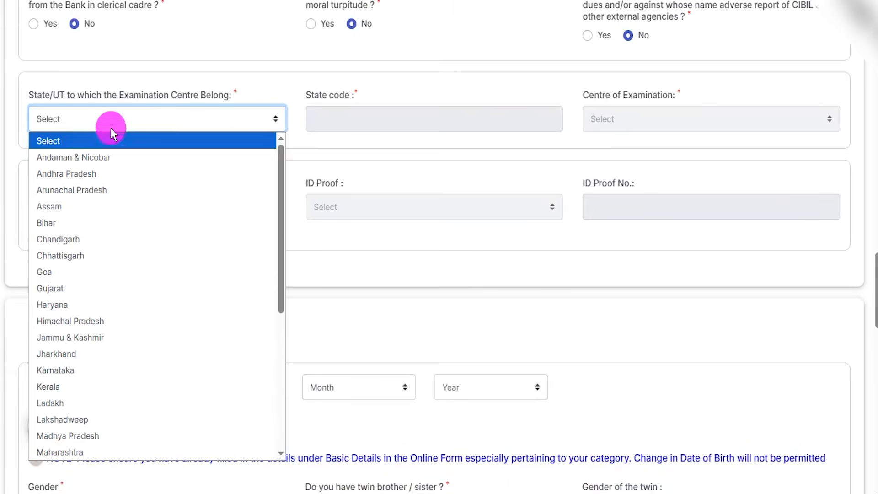
scroll(97, 286, down, 6)
click(88, 419)
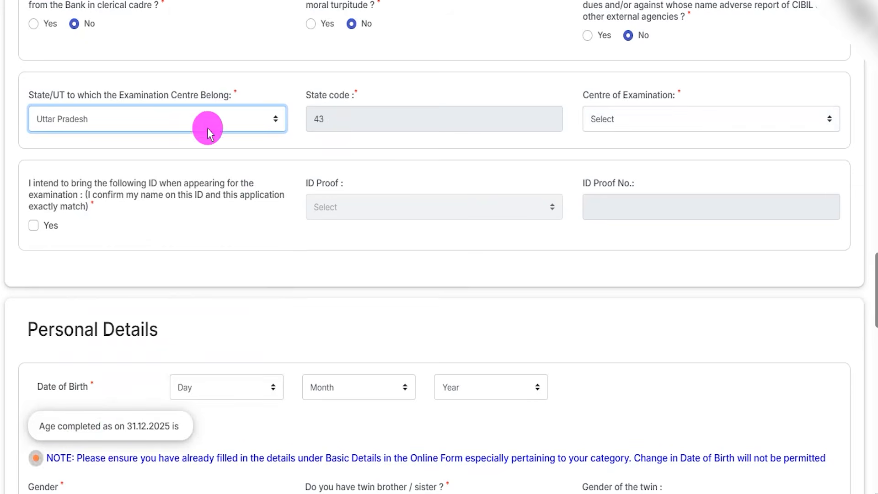
click(617, 120)
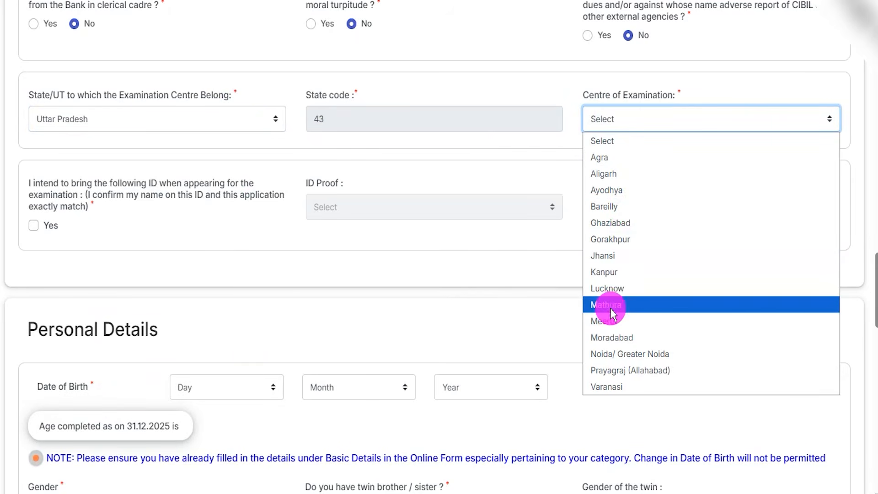
click(610, 320)
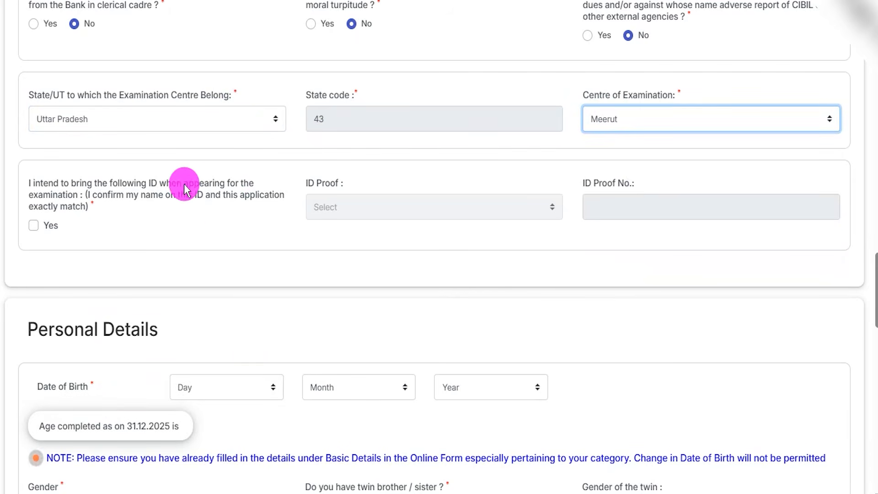
Confirm bringing an ID to the examination, set the ID proof to PAN Card and place the cursor in the ID Proof No. field.
click(113, 186)
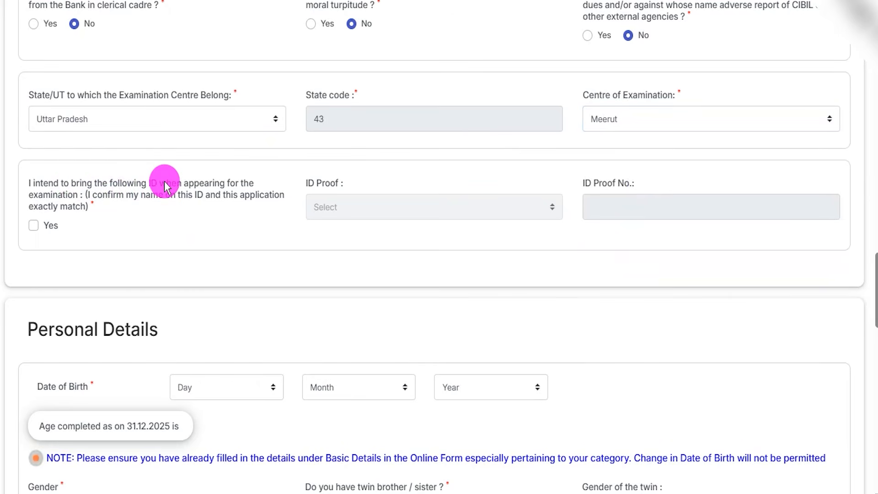
click(39, 224)
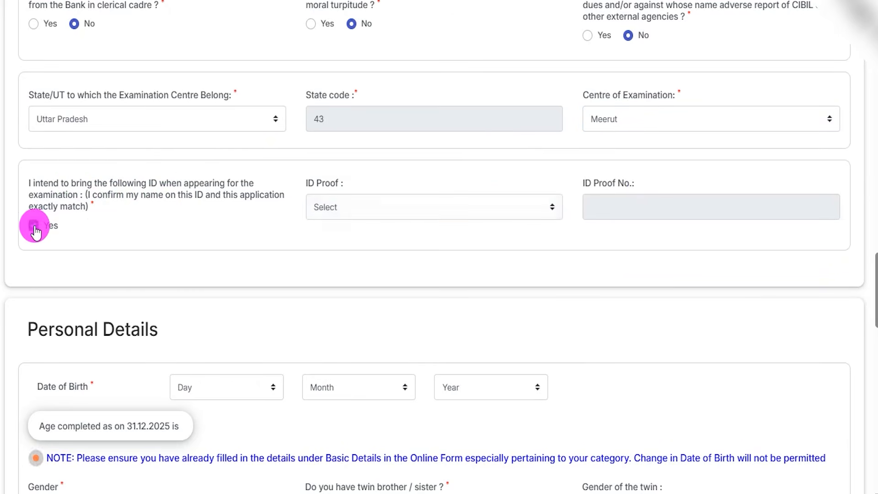
click(324, 213)
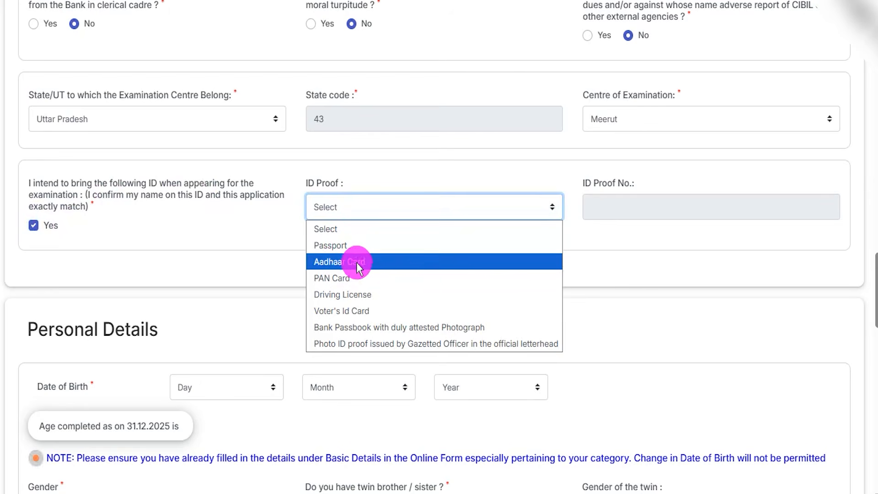
click(329, 279)
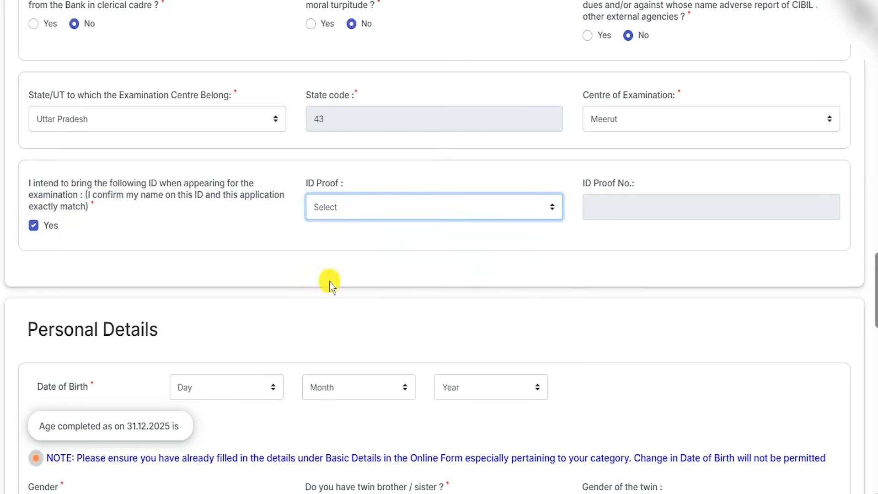
click(597, 208)
Look through the day, month and year choices for the date of birth in Personal Details.
scroll(187, 307, down, 5)
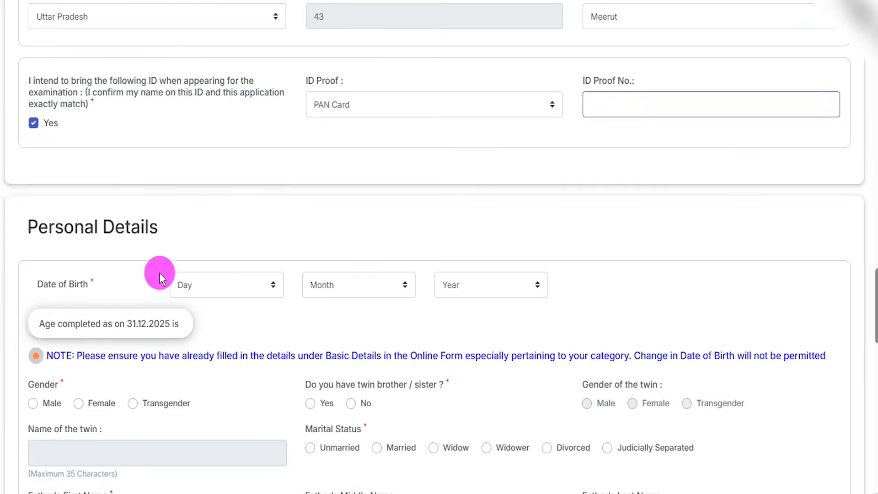
scroll(147, 127, down, 2)
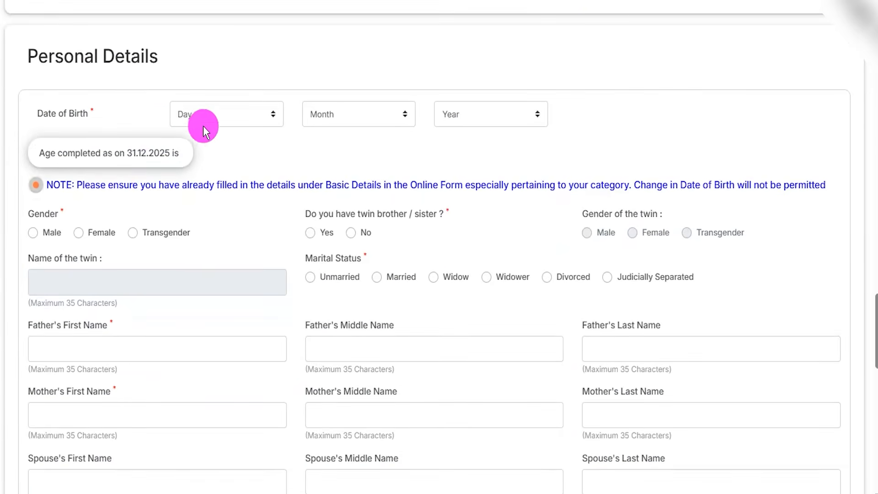
click(204, 114)
click(360, 120)
click(447, 117)
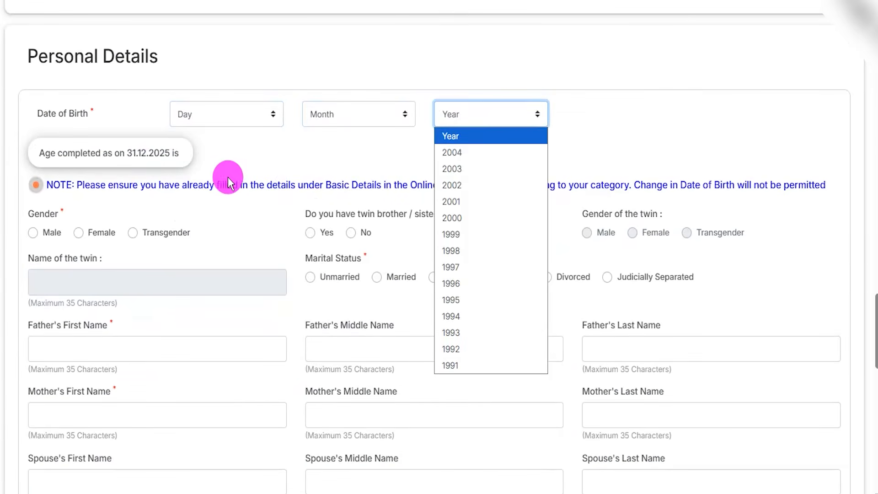
Set the gender to Male and answer No to having a twin brother or sister.
click(62, 213)
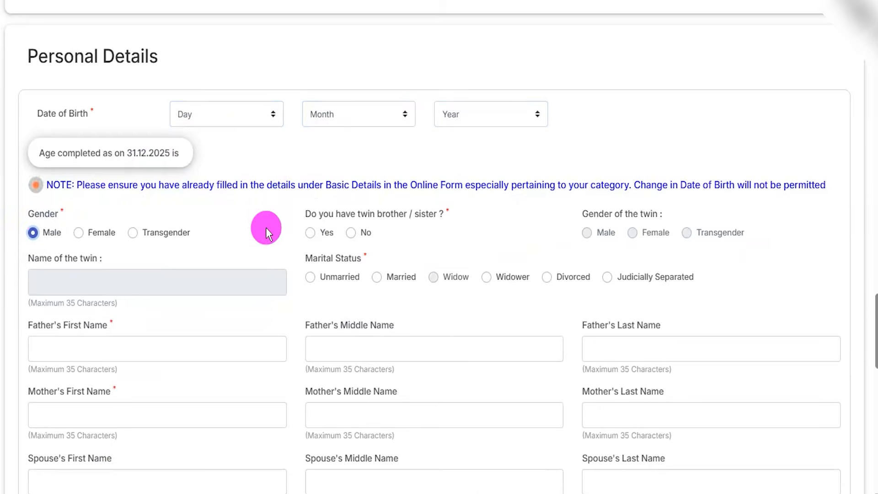
scroll(265, 227, down, 3)
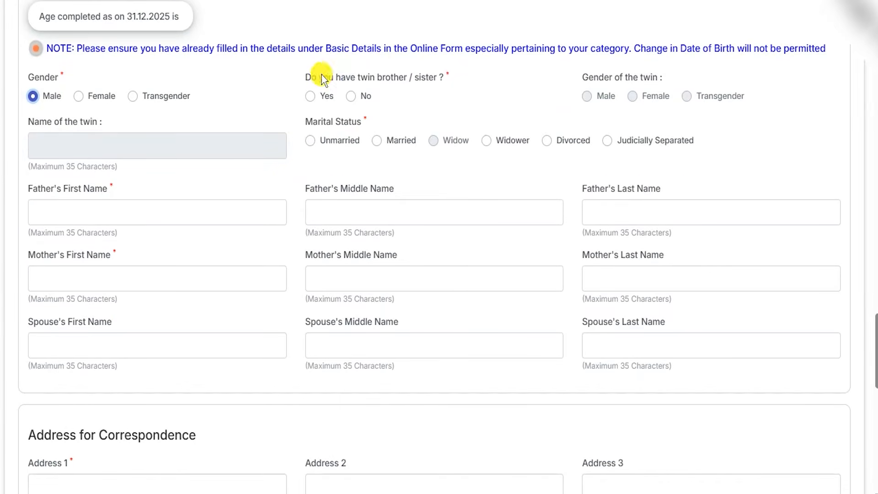
click(310, 95)
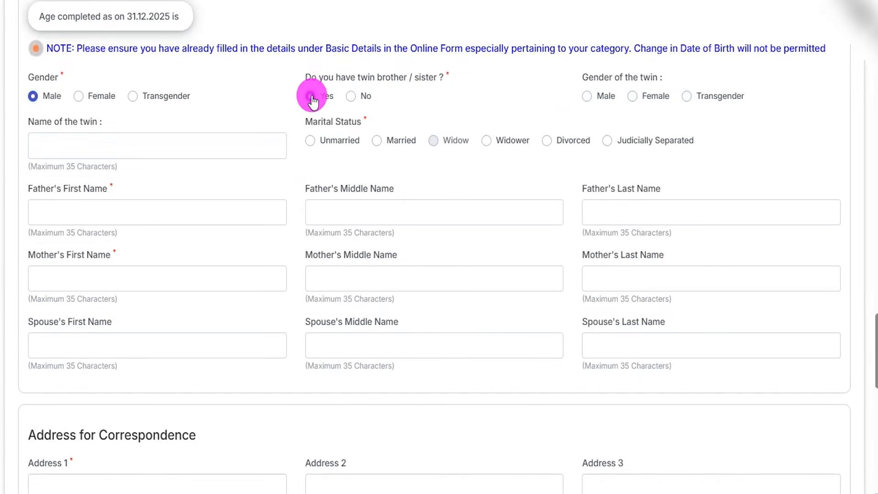
click(351, 96)
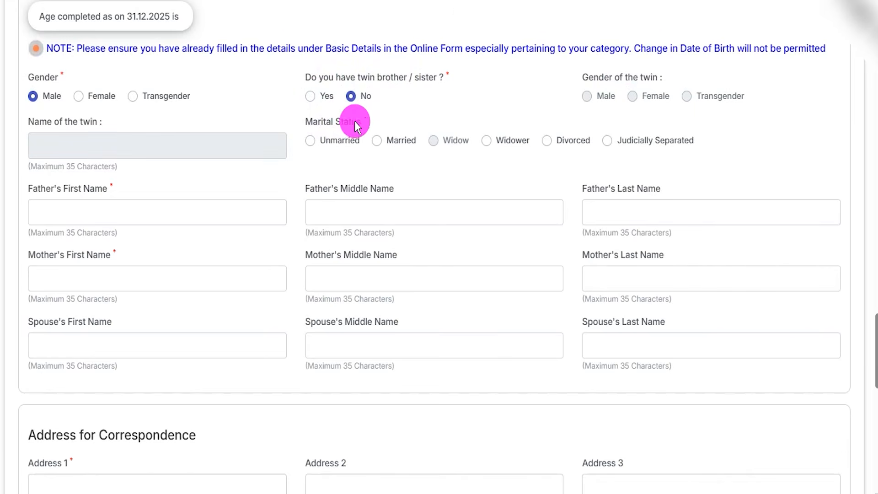
Set the marital status to Unmarried in Personal Details.
click(310, 140)
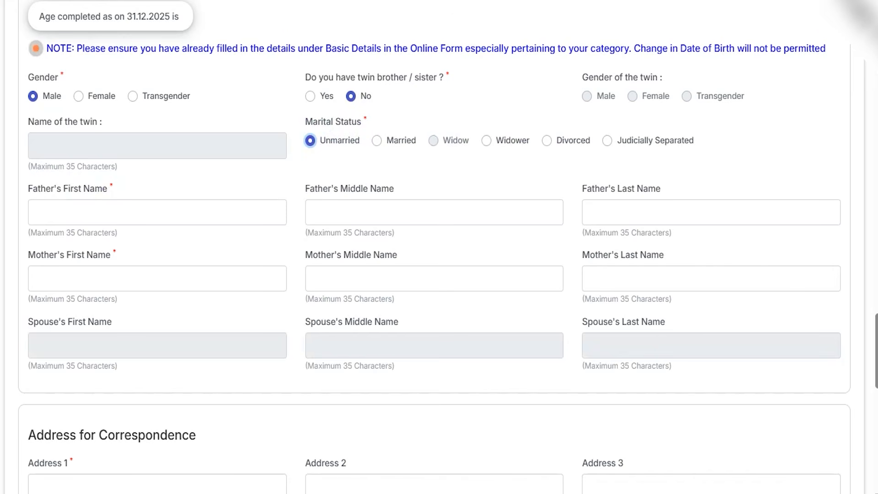
Go over the first, middle and last name fields for the father, mother and spouse in Personal Details.
drag(109, 205, 166, 176)
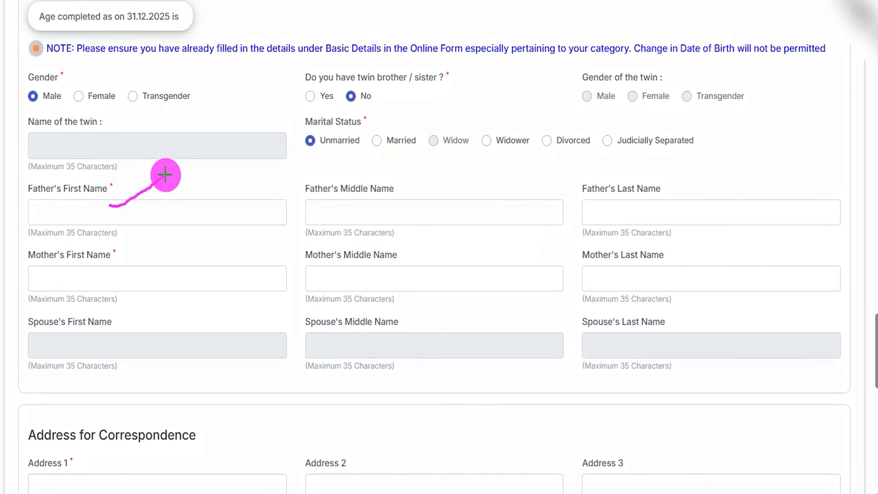
drag(350, 210, 454, 210)
drag(606, 210, 669, 202)
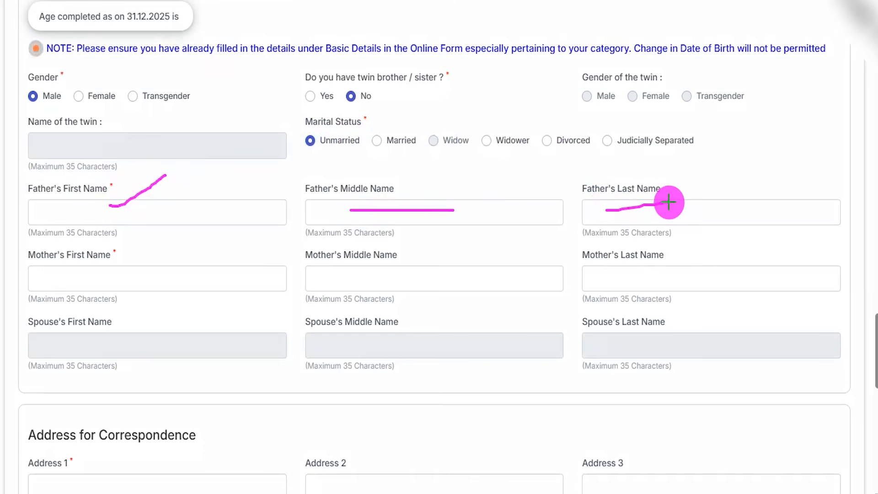
drag(478, 211, 509, 211)
drag(651, 214, 664, 214)
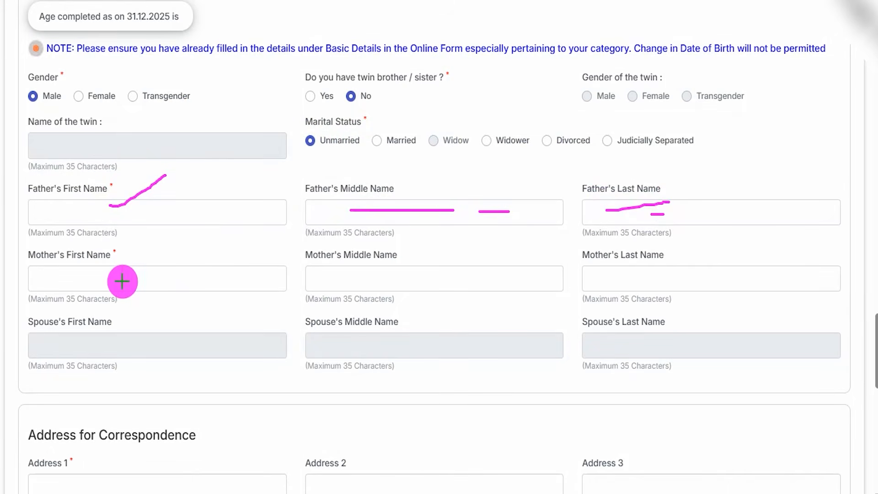
drag(120, 279, 150, 260)
drag(370, 277, 421, 276)
drag(594, 278, 670, 278)
drag(458, 276, 529, 275)
drag(685, 275, 747, 275)
drag(470, 285, 535, 283)
click(626, 287)
drag(708, 285, 727, 284)
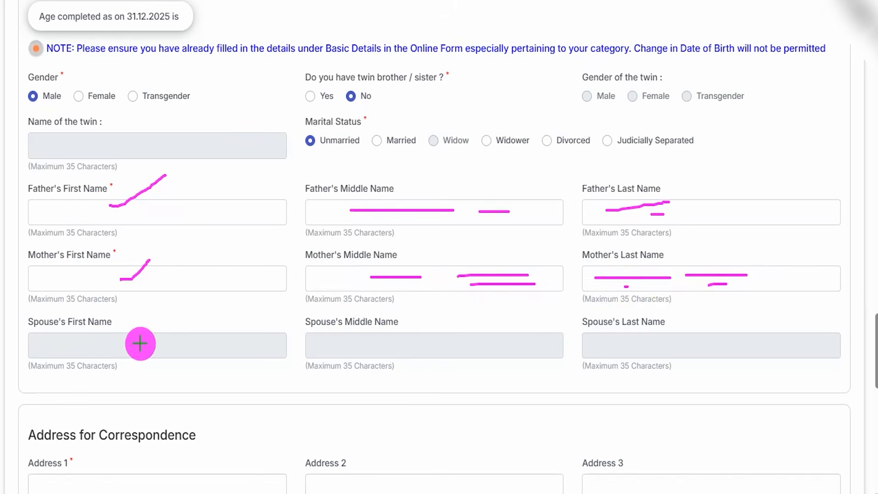
drag(41, 350, 114, 350)
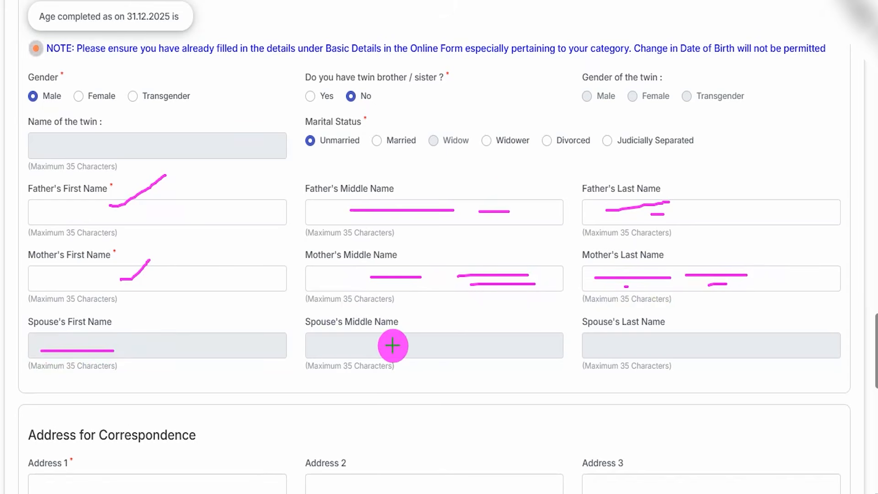
key(Escape)
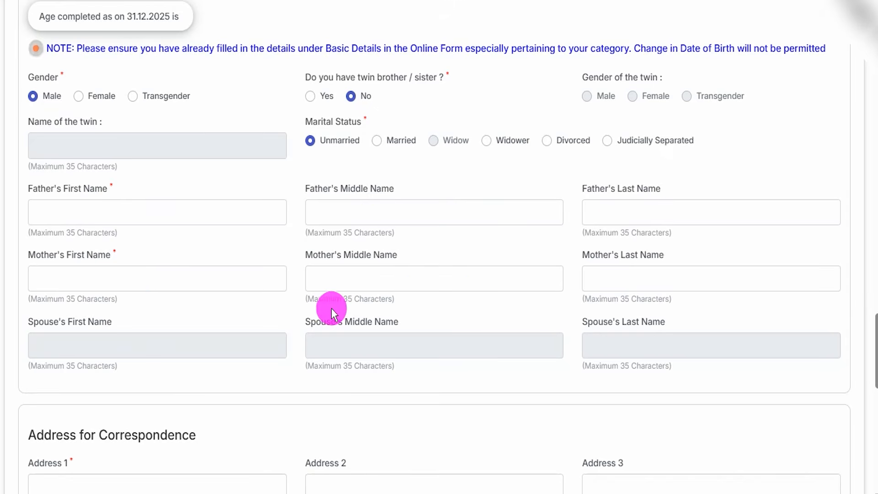
Review the correspondence and permanent address fields, the option to reuse the correspondence address, and the GST invoicing address choice.
scroll(331, 308, down, 9)
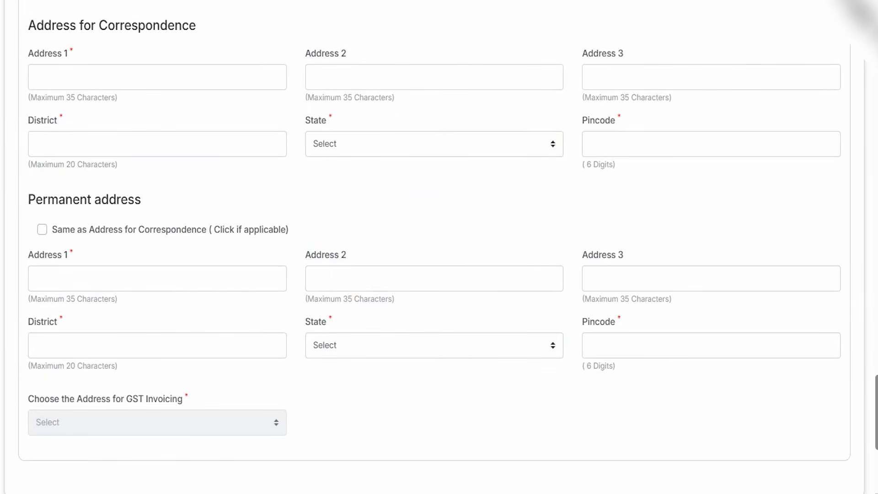
mouse_move(127, 44)
mouse_down()
mouse_move(167, 44)
mouse_move(161, 70)
mouse_up()
drag(344, 76, 399, 75)
drag(618, 74, 655, 74)
drag(182, 141, 196, 143)
drag(415, 144, 419, 144)
drag(618, 145, 672, 145)
drag(53, 212, 139, 211)
drag(109, 277, 161, 280)
drag(326, 281, 387, 281)
drag(624, 280, 687, 280)
drag(200, 344, 248, 347)
drag(419, 345, 467, 344)
drag(723, 343, 678, 342)
drag(143, 422, 265, 420)
drag(139, 201, 170, 176)
mouse_move(202, 19)
mouse_down()
mouse_move(222, 21)
mouse_move(234, 8)
mouse_up()
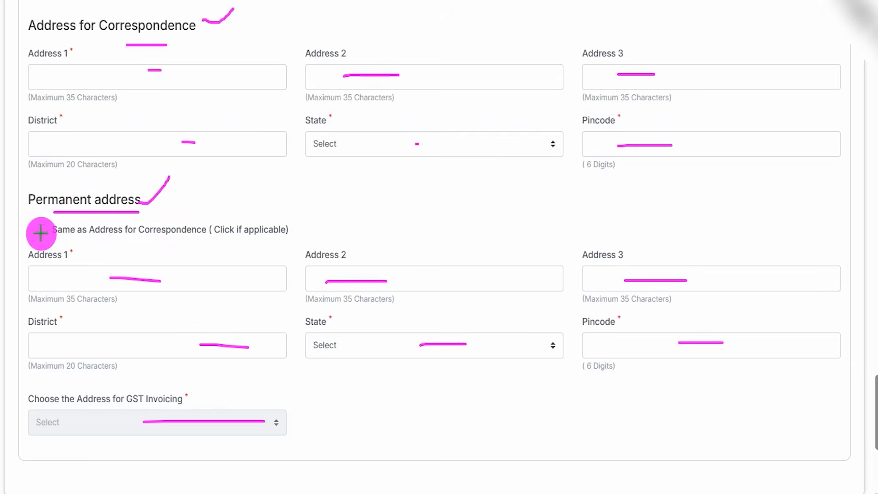
drag(41, 231, 75, 199)
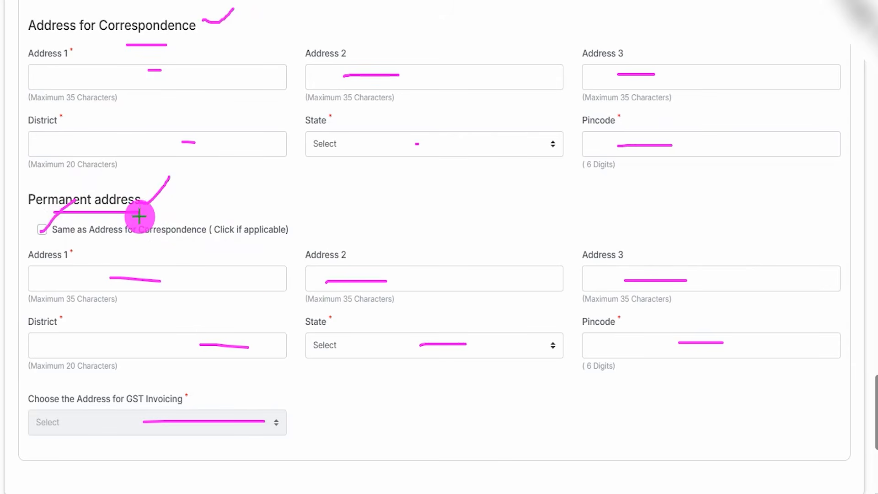
drag(95, 285, 221, 298)
drag(158, 333, 310, 337)
drag(445, 328, 462, 317)
drag(106, 76, 156, 76)
drag(178, 130, 336, 151)
drag(520, 137, 527, 138)
drag(373, 388, 442, 296)
key(Escape)
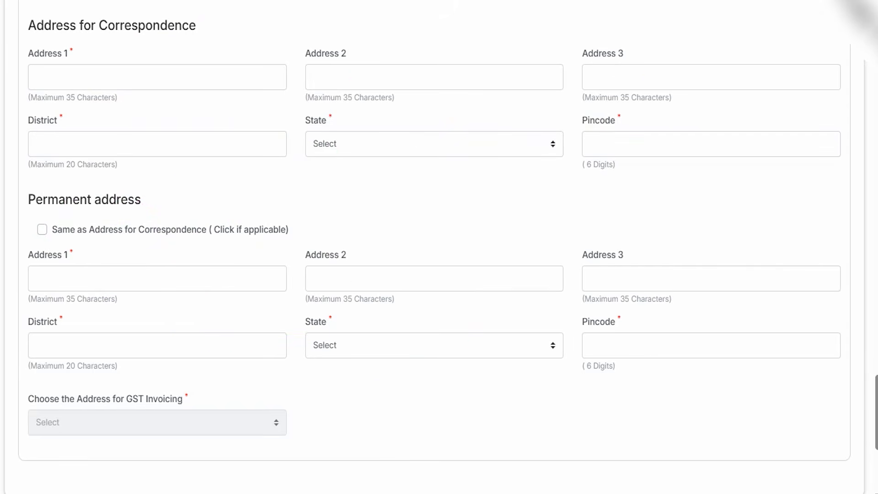
Examine the Application Fee / Intimation charges section and the options for validating and saving the details at the end of the Basic page.
scroll(278, 278, down, 4)
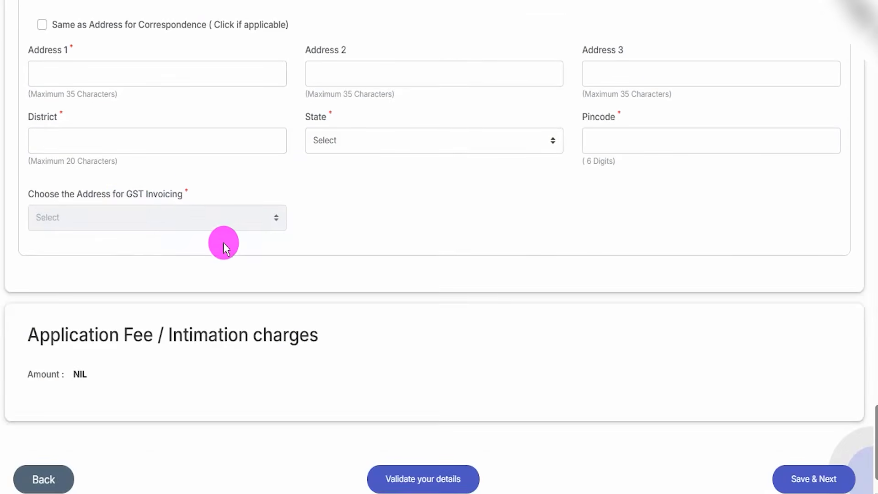
scroll(223, 242, down, 2)
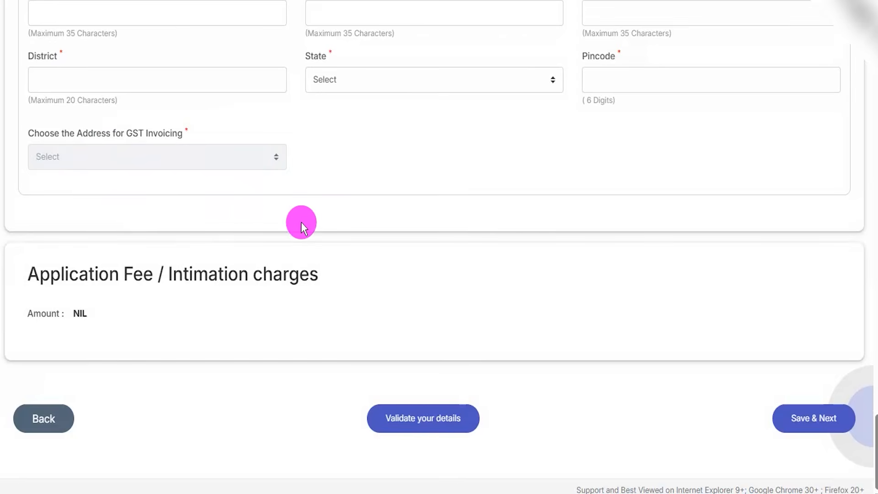
scroll(265, 212, up, 7)
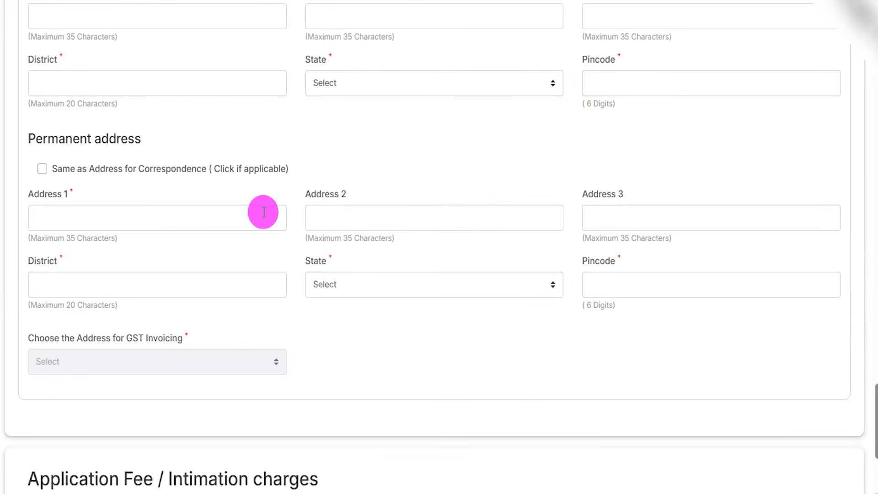
scroll(263, 212, down, 6)
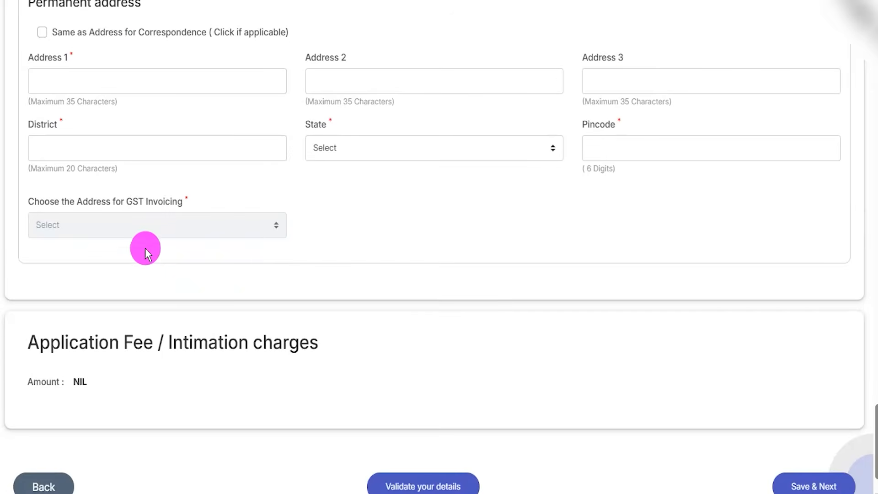
scroll(311, 256, down, 2)
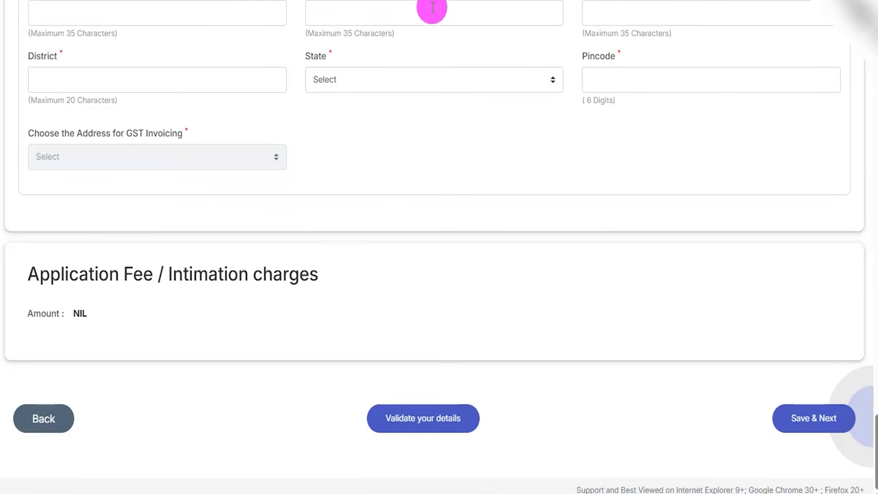
mouse_move(92, 308)
mouse_down()
mouse_move(61, 307)
mouse_move(94, 317)
mouse_move(89, 307)
mouse_up()
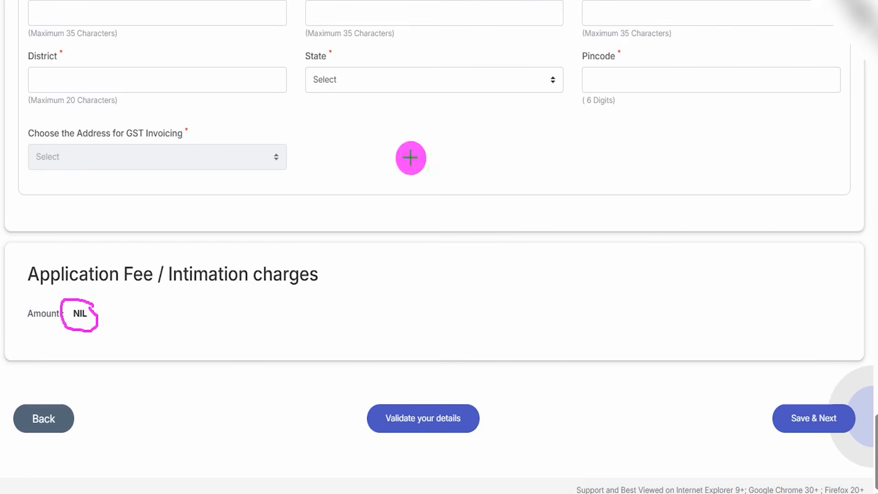
drag(267, 319, 371, 405)
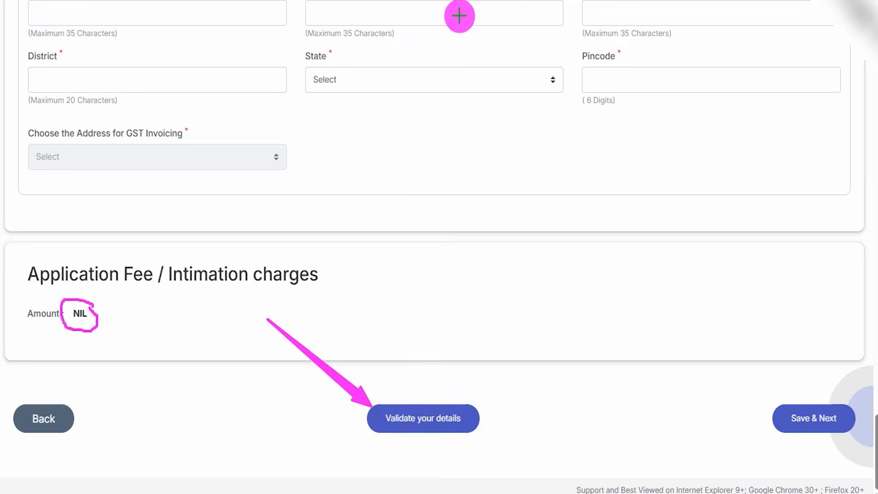
drag(699, 274, 780, 418)
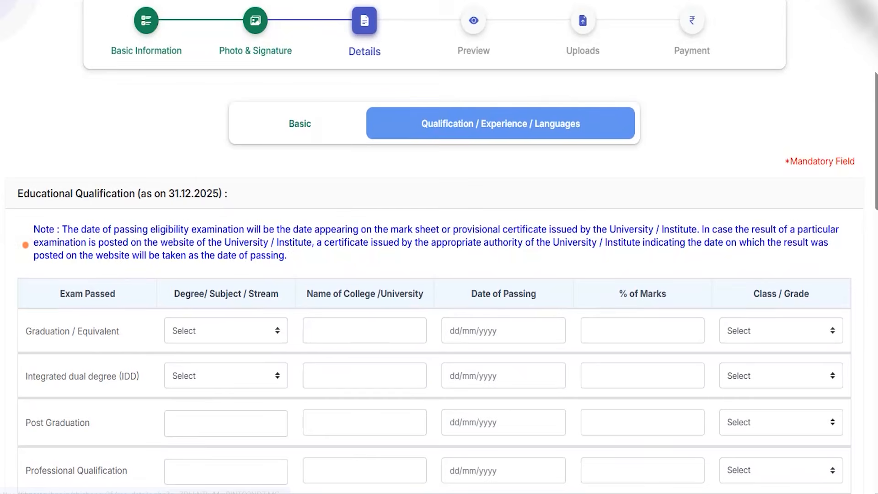
drag(235, 193, 298, 149)
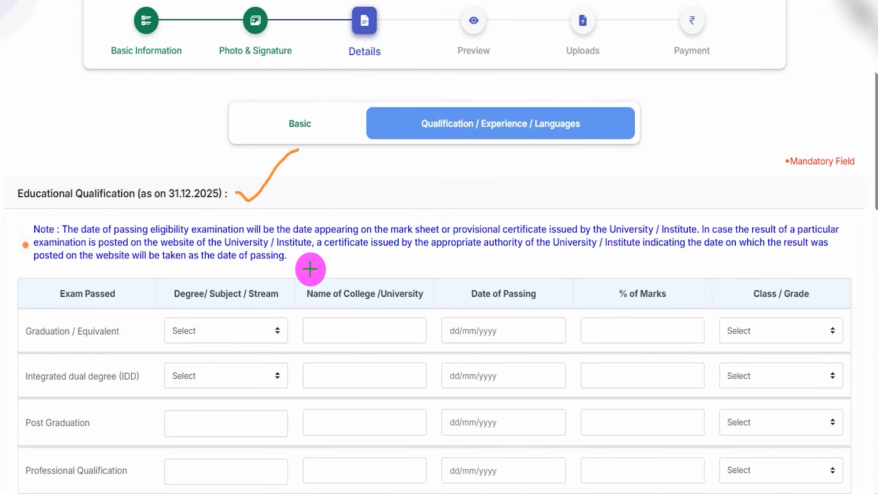
drag(309, 265, 350, 209)
drag(406, 255, 448, 190)
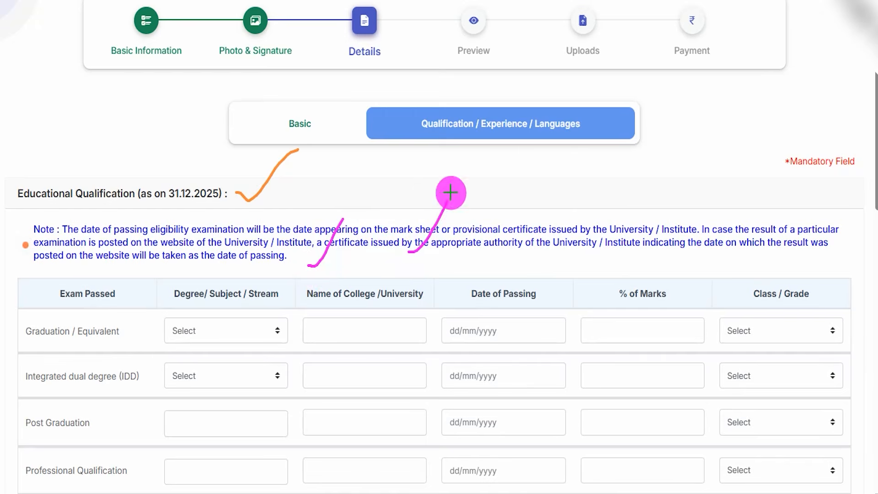
key(Escape)
Set the Graduation / Equivalent row's degree stream to Arts and enter CCS as the college or university.
scroll(235, 288, down, 5)
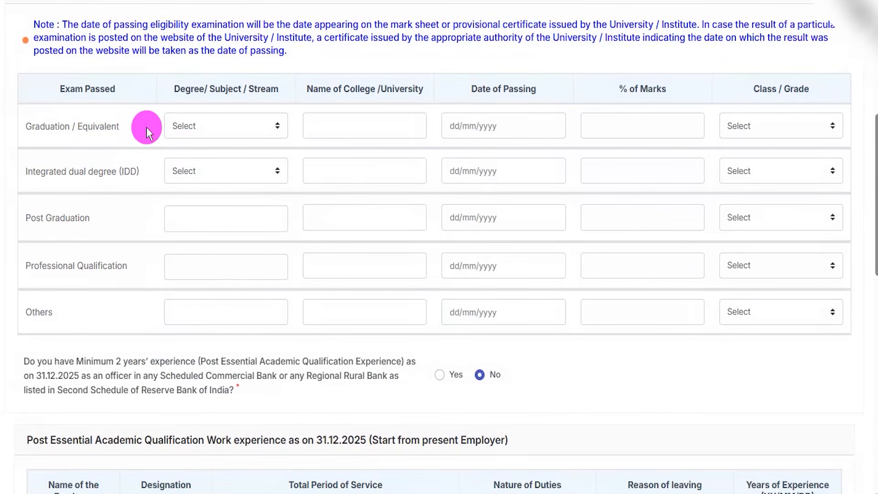
click(199, 126)
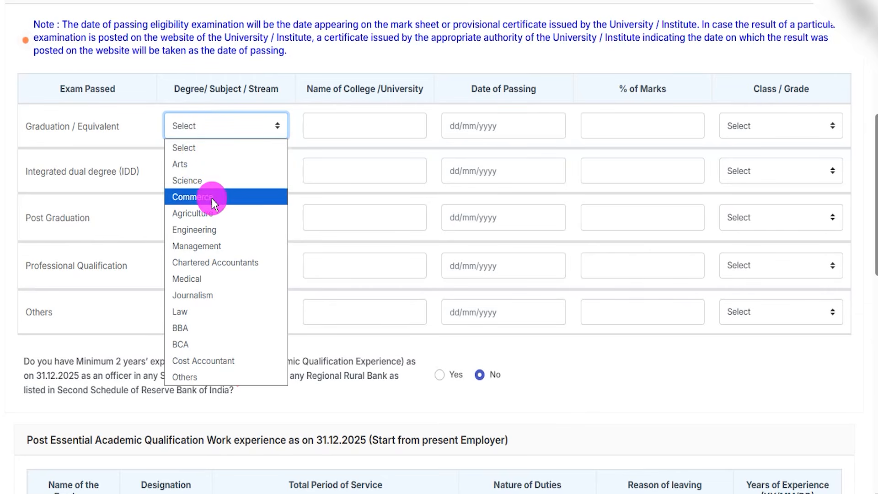
click(180, 164)
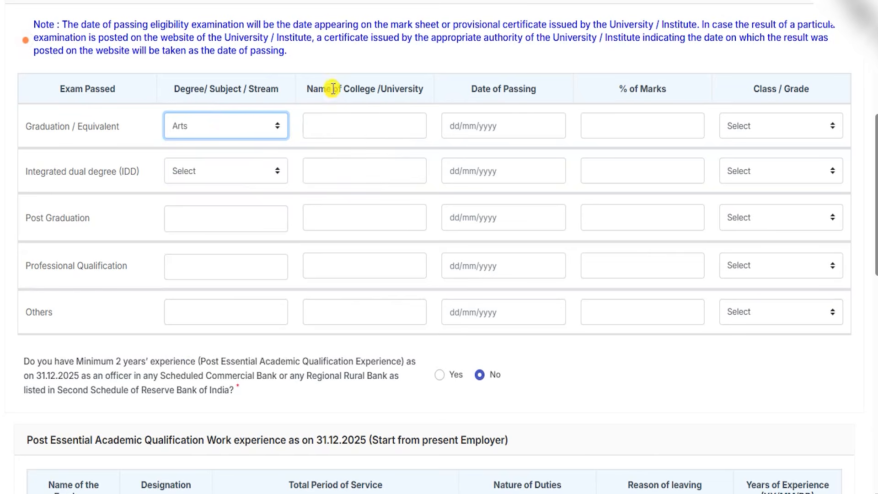
click(341, 131)
text(CCS)
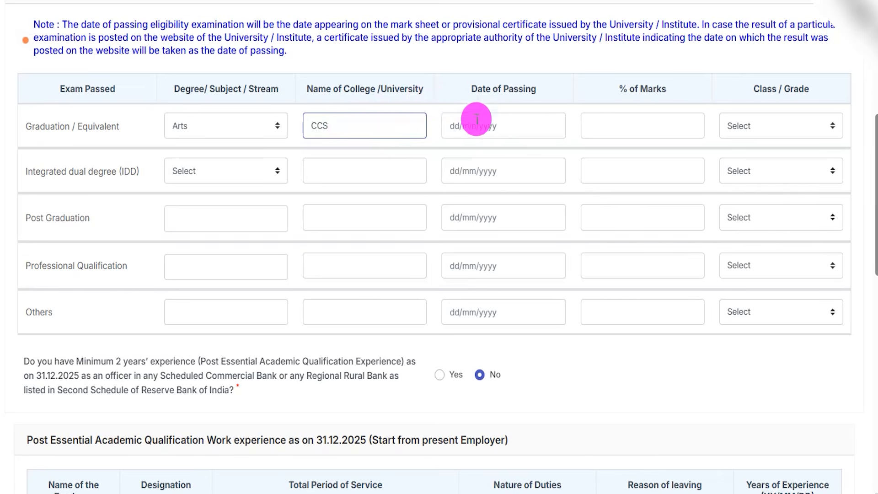
Enter 90 as the graduation percentage of marks and set its class to First Class.
click(485, 128)
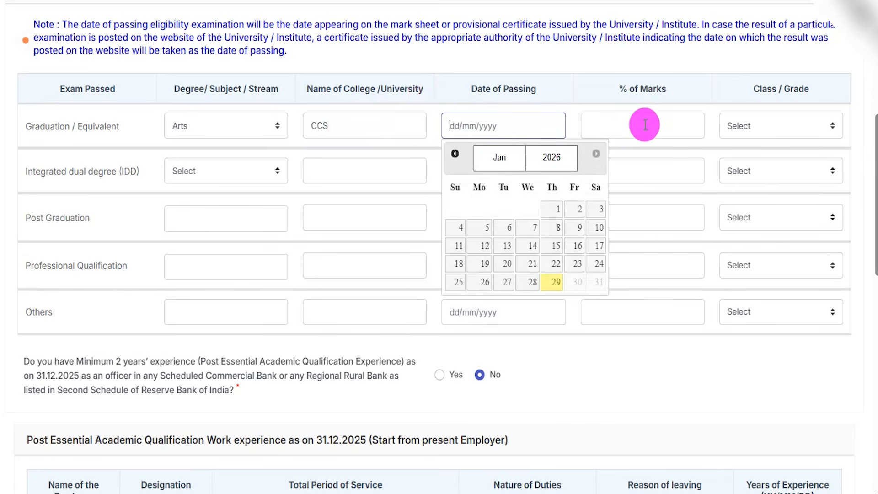
click(627, 123)
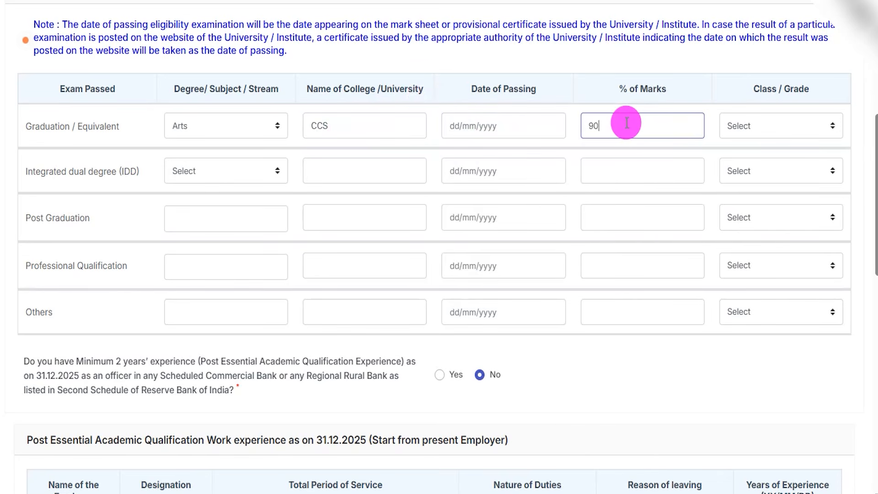
click(759, 125)
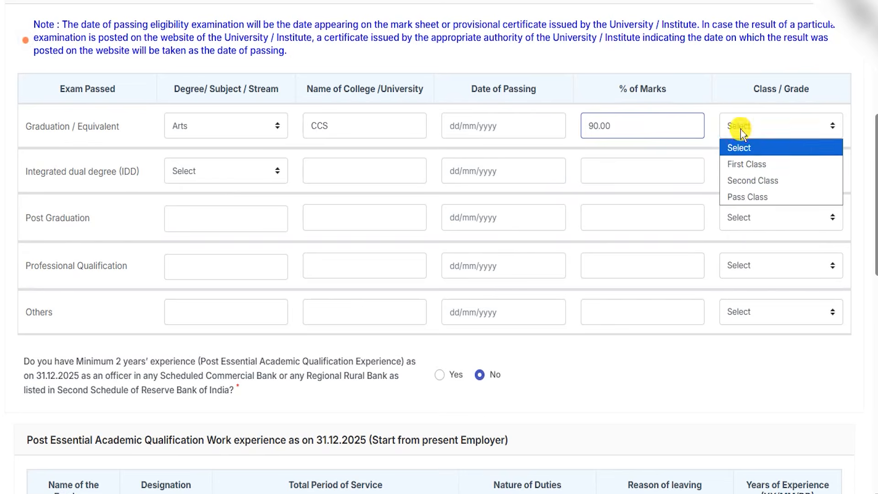
click(748, 165)
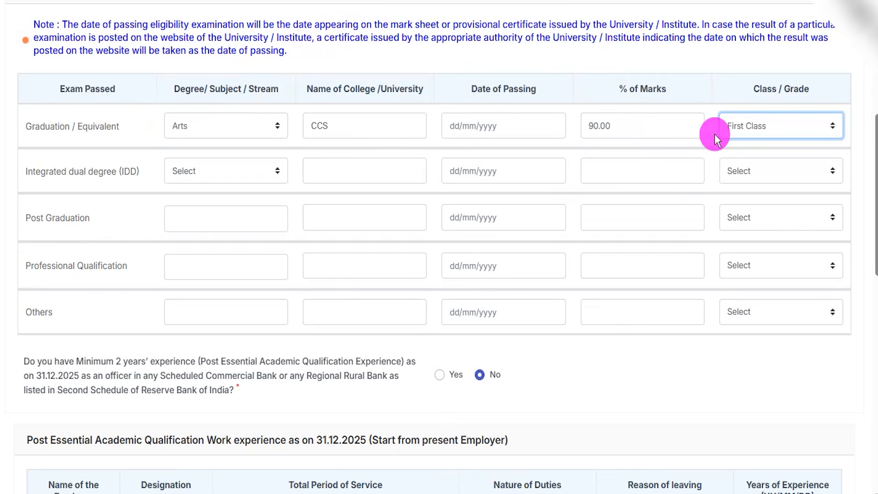
Look through the stream, college, marks and class fields of the Integrated dual degree (IDD) row.
click(42, 172)
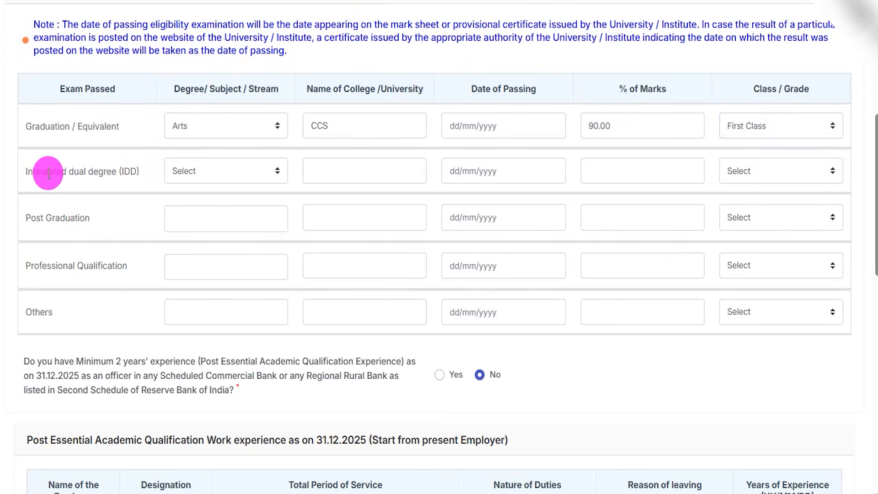
click(192, 171)
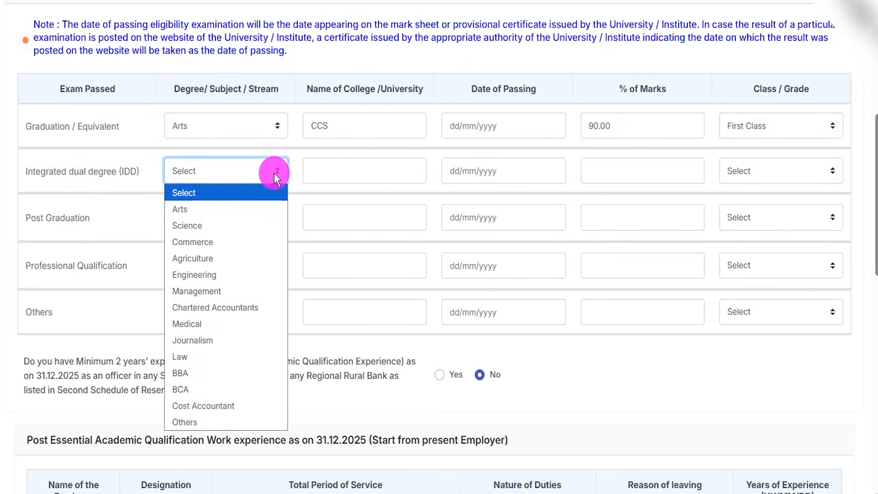
click(351, 174)
click(662, 170)
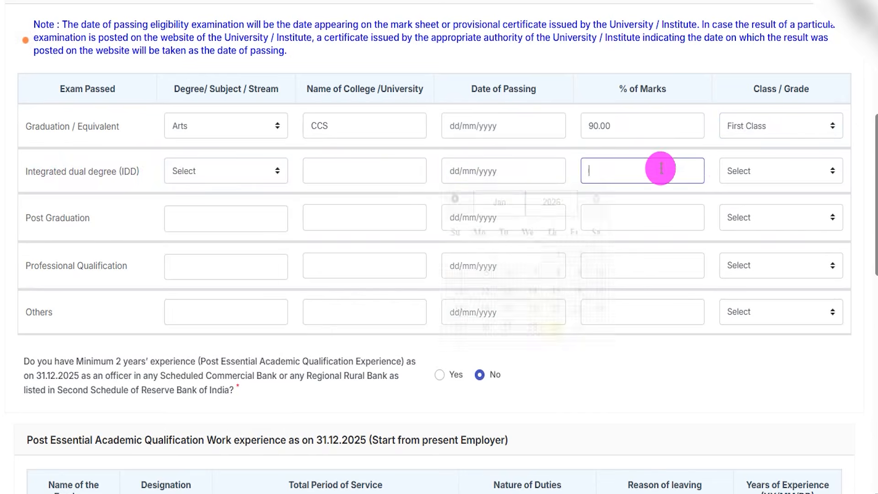
click(727, 170)
click(430, 194)
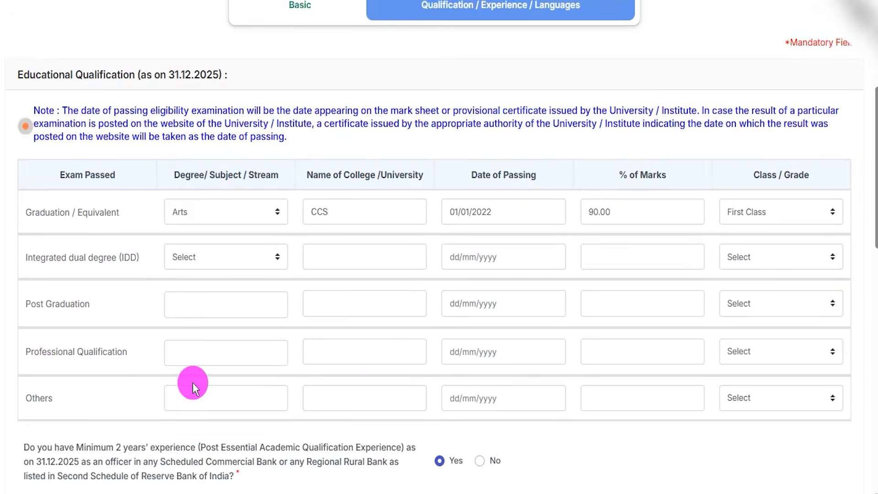
Examine the work experience table's presently working, employer, designation, service period, nature of duties and reason of leaving fields.
scroll(193, 382, down, 3)
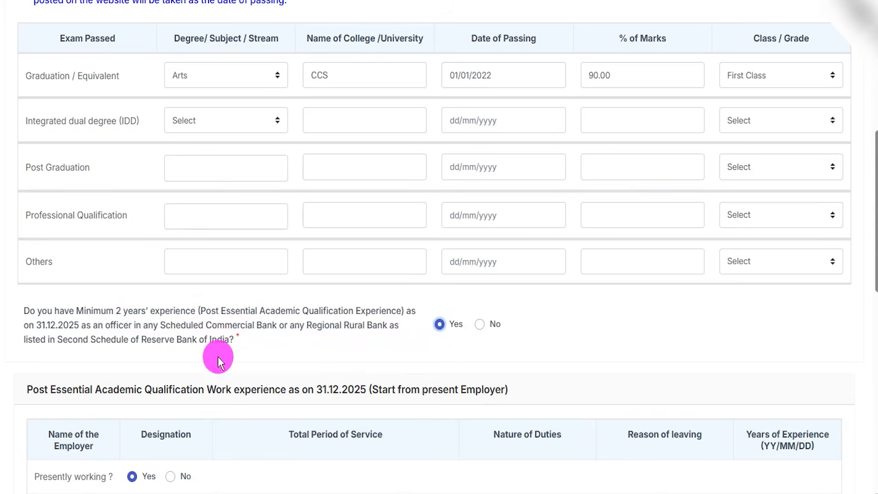
scroll(302, 345, down, 5)
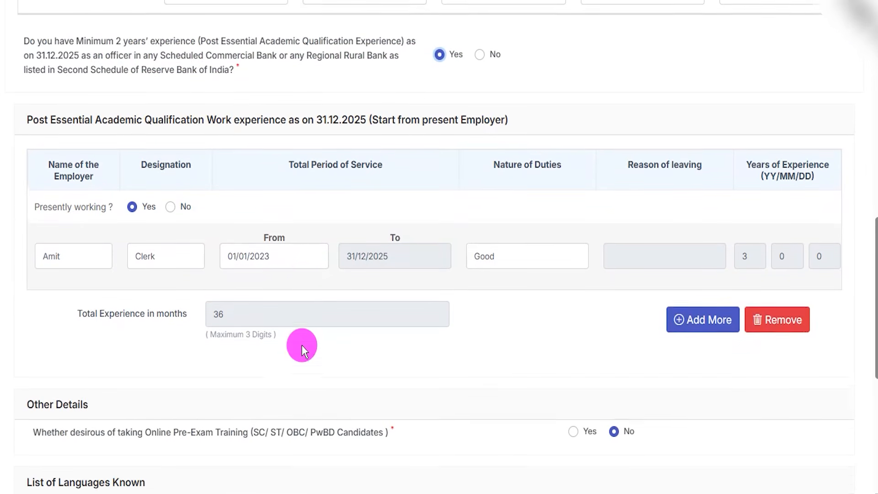
scroll(248, 362, down, 1)
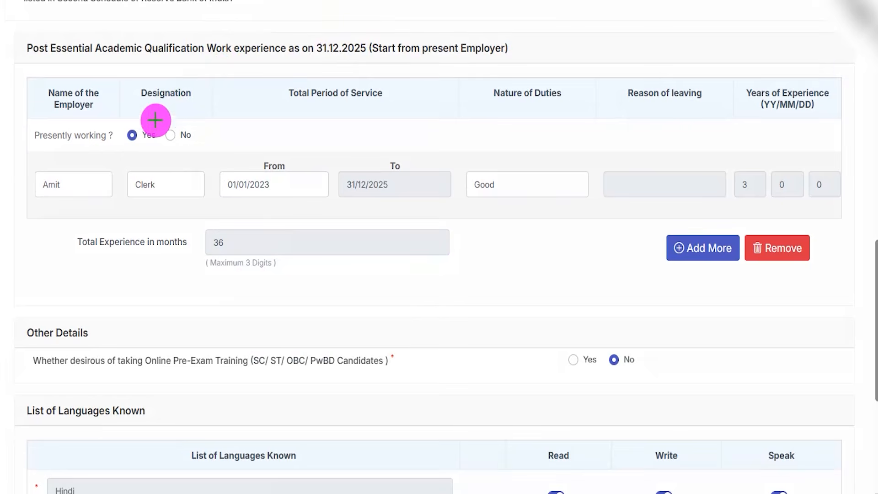
mouse_move(131, 134)
mouse_down()
mouse_move(144, 117)
mouse_move(193, 111)
mouse_up()
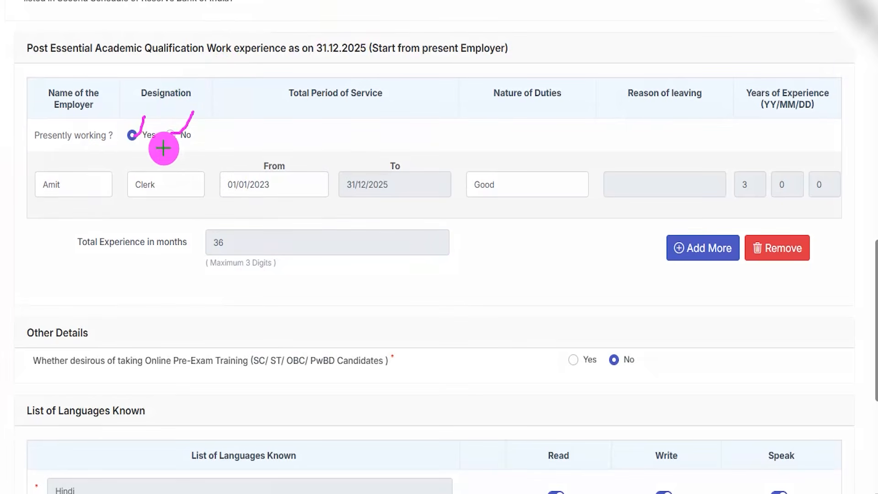
drag(42, 183, 63, 185)
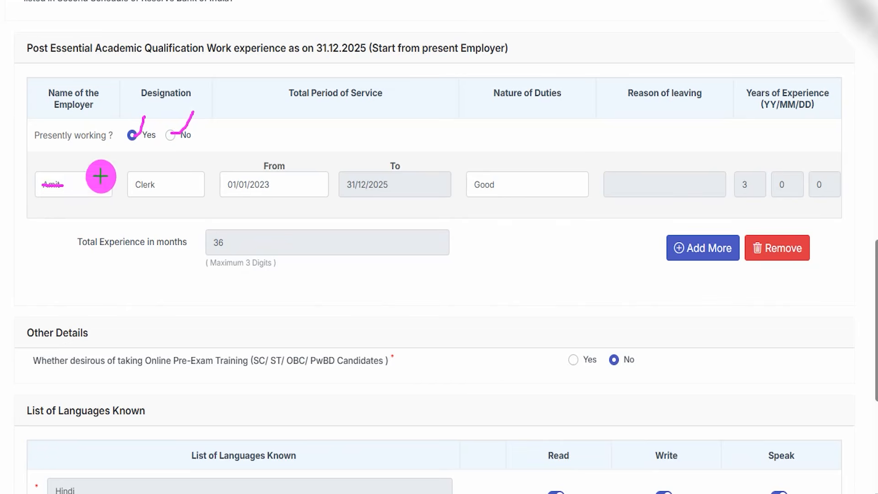
drag(135, 185, 160, 185)
drag(295, 179, 327, 143)
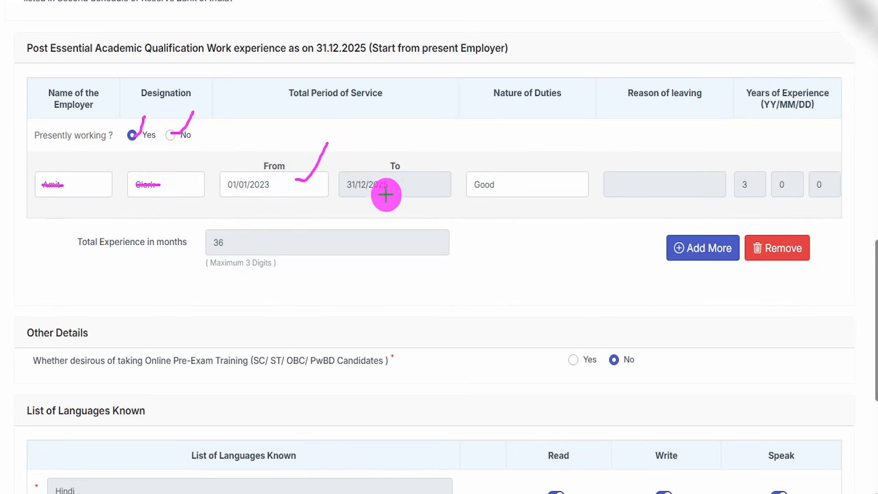
drag(412, 176, 441, 132)
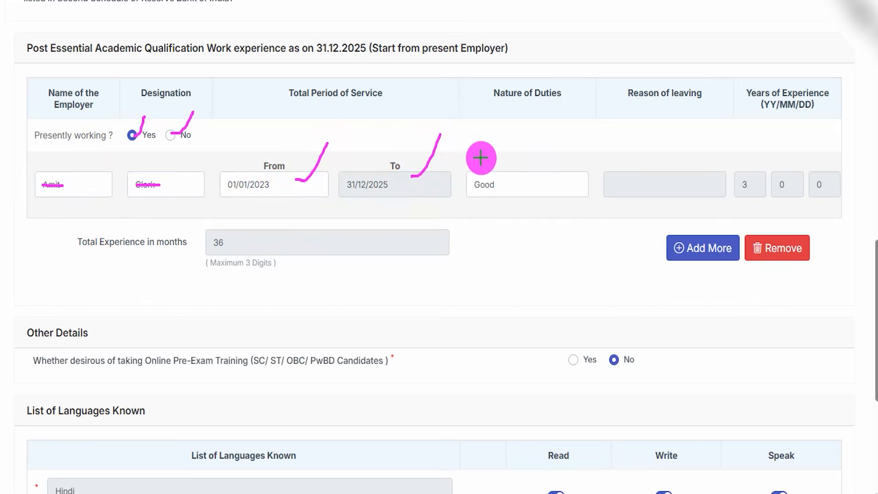
drag(510, 185, 536, 182)
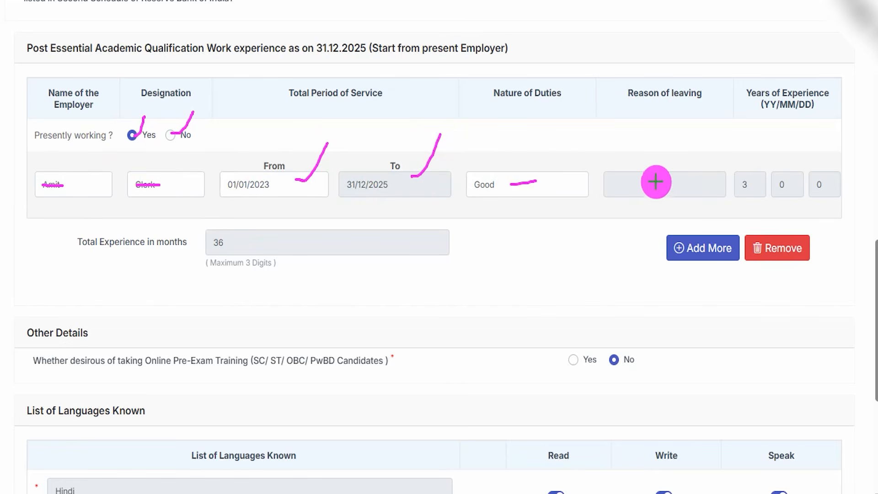
drag(623, 184, 655, 184)
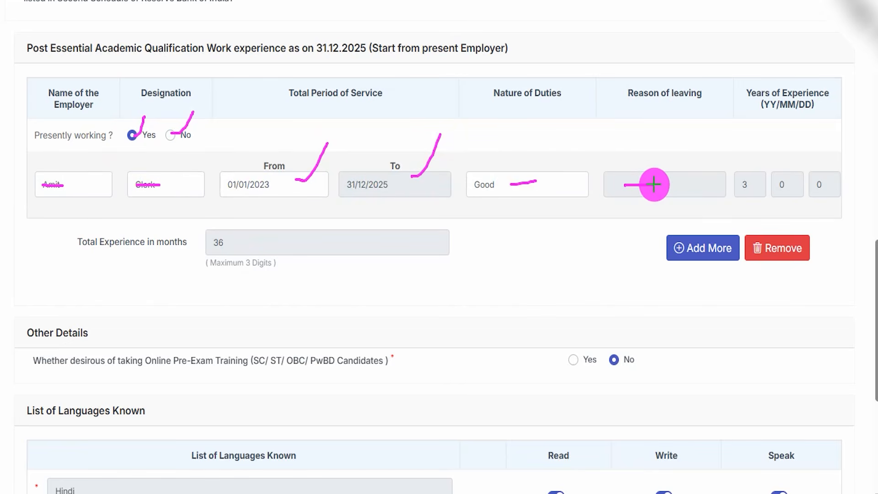
Check the service dates, years of experience and total experience in months, and the option for adding more employers.
drag(294, 185, 315, 167)
drag(411, 187, 458, 159)
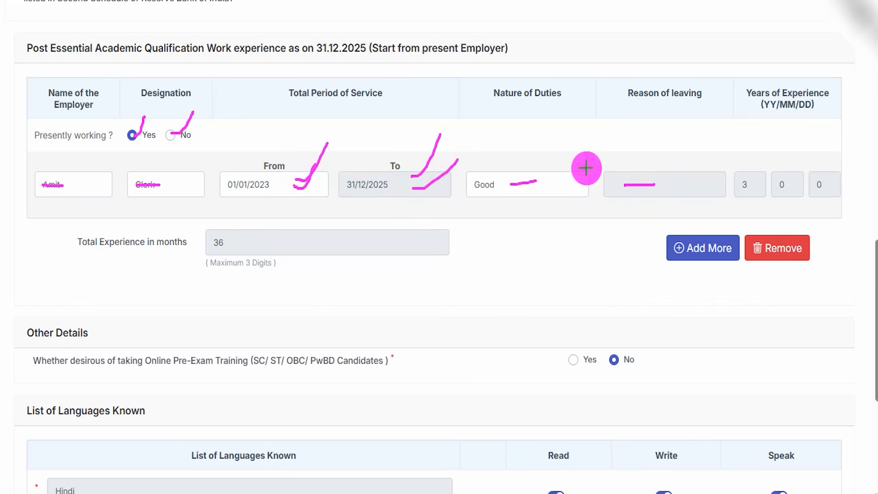
drag(765, 188, 789, 154)
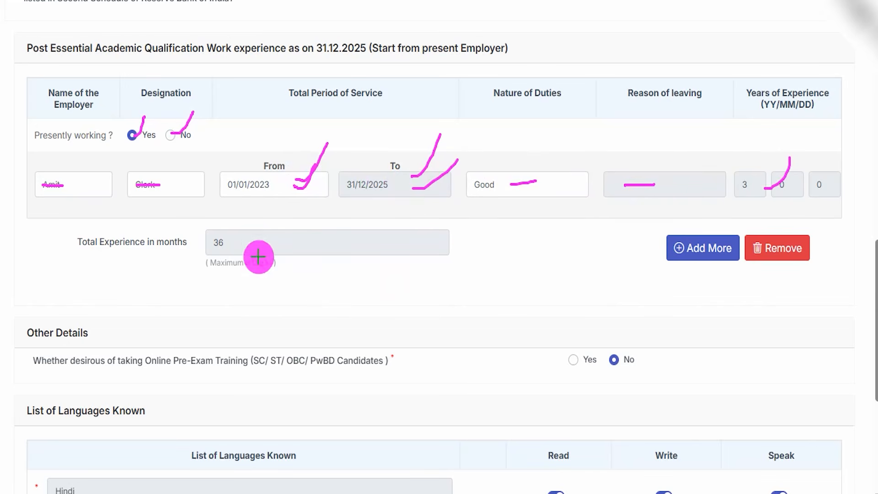
drag(236, 245, 271, 223)
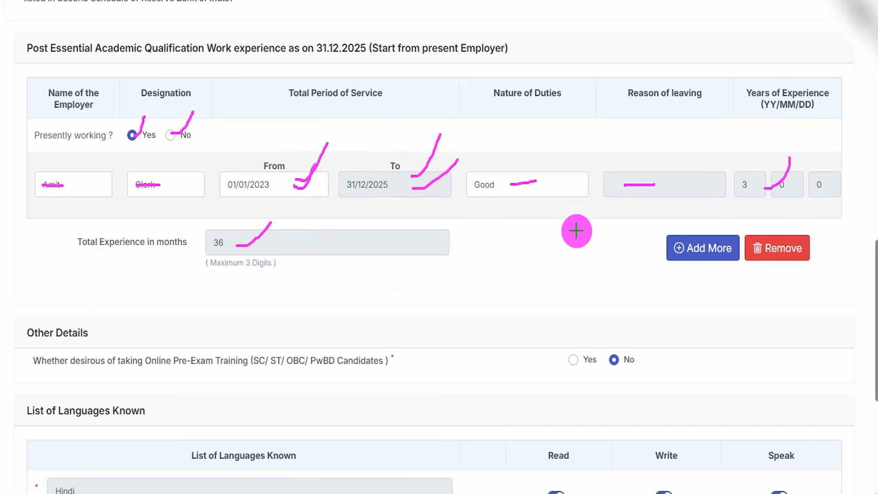
mouse_move(644, 225)
mouse_down()
mouse_move(709, 239)
mouse_move(742, 274)
mouse_up()
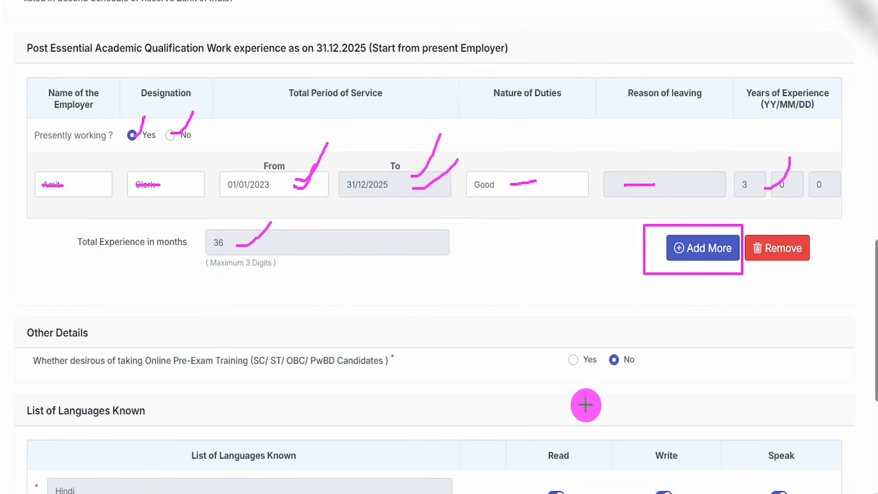
mouse_move(26, 77)
mouse_down()
mouse_move(568, 183)
mouse_move(788, 279)
mouse_move(846, 324)
mouse_up()
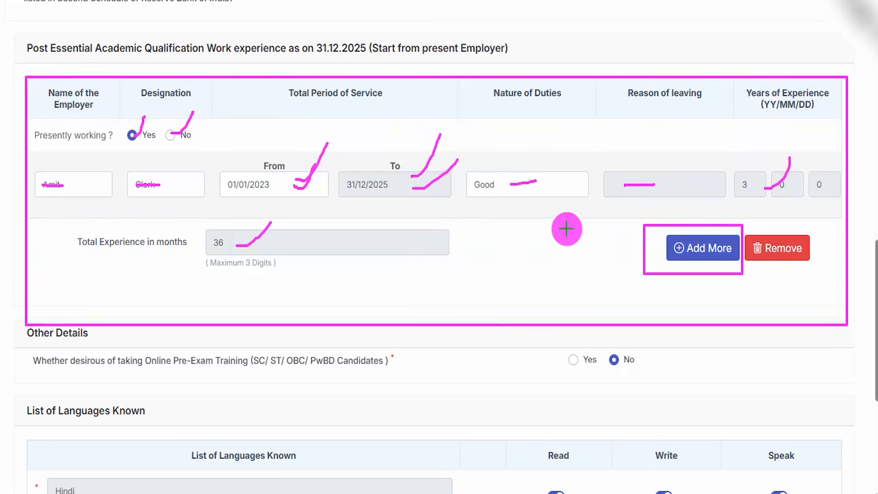
key(Escape)
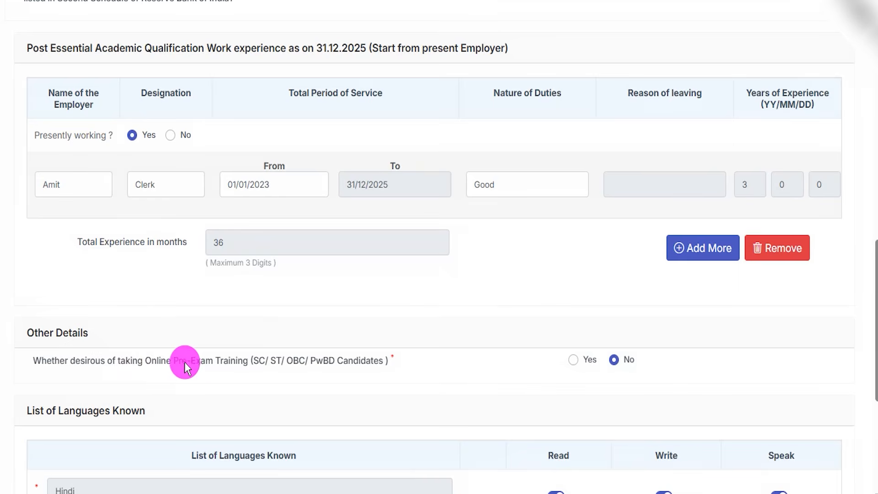
Answer No to the question about taking Online Pre-Exam Training under Other Details.
scroll(209, 366, down, 3)
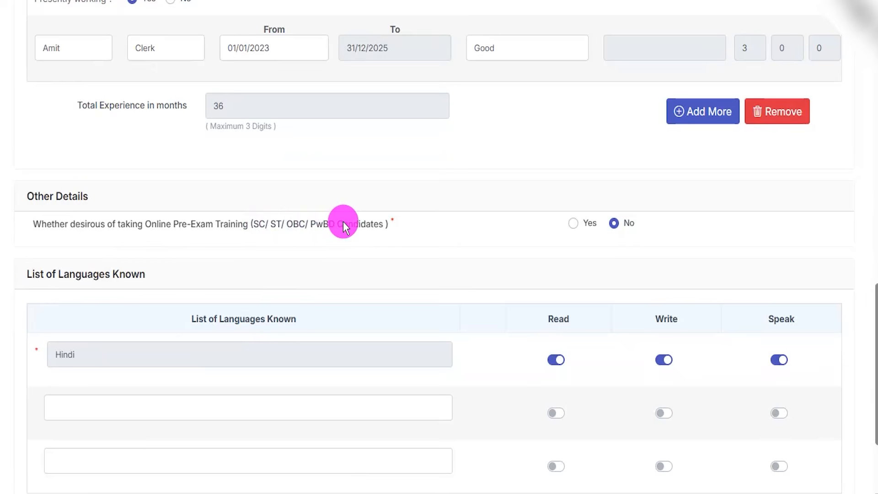
scroll(333, 233, down, 2)
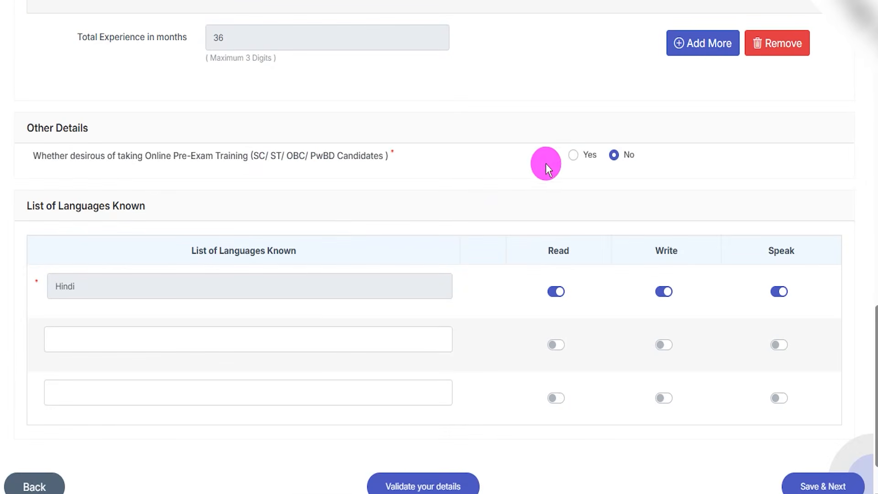
click(613, 157)
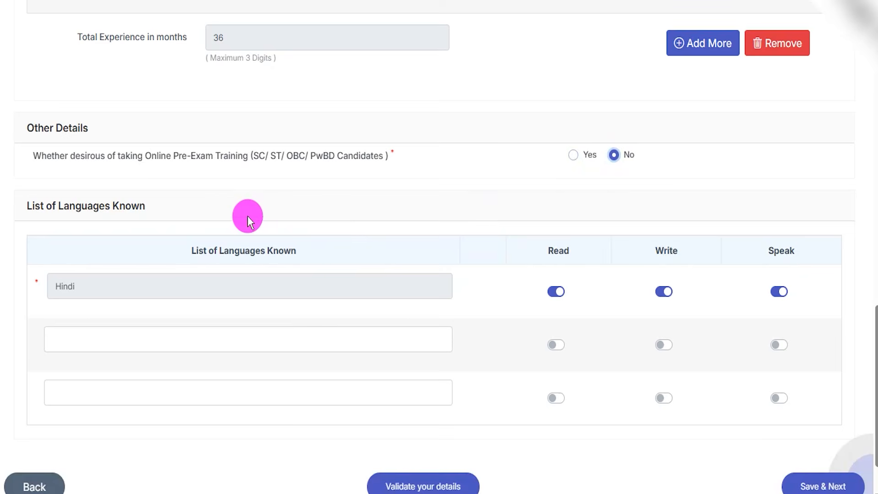
Add English below Hindi in the list of languages known and enable Read, Write and Speak for it.
scroll(248, 220, down, 2)
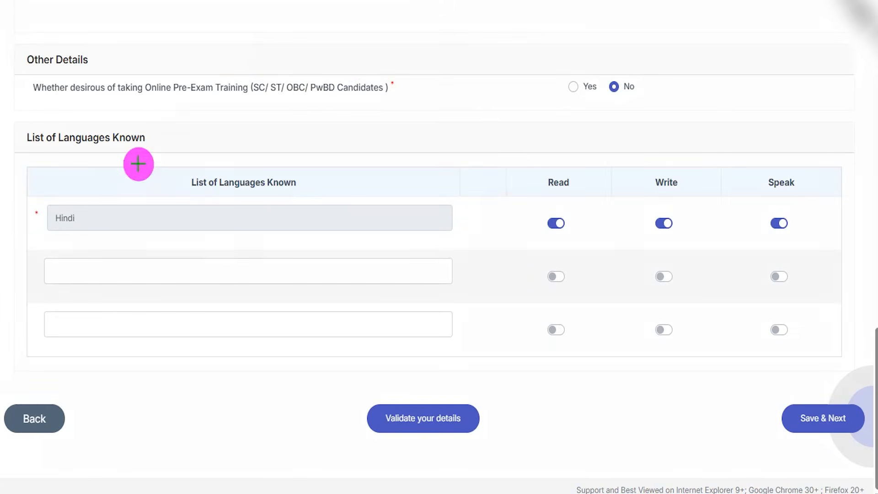
drag(93, 221, 130, 179)
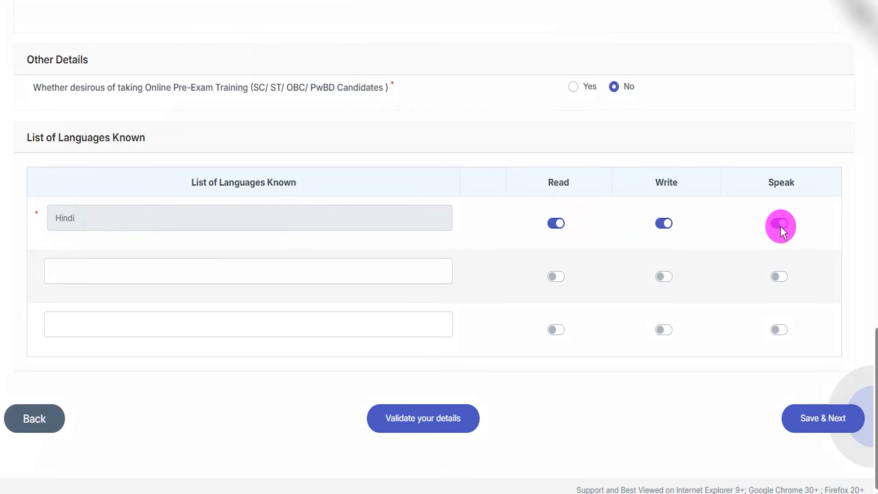
click(87, 271)
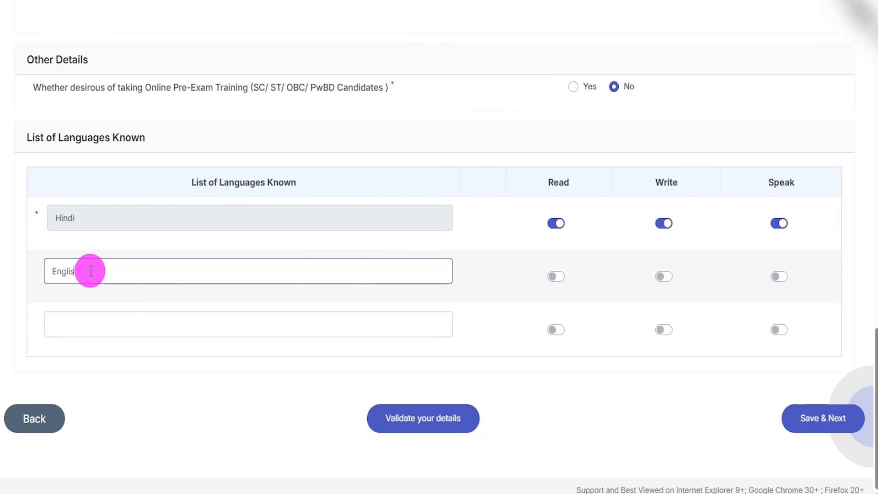
click(556, 276)
click(664, 276)
click(778, 277)
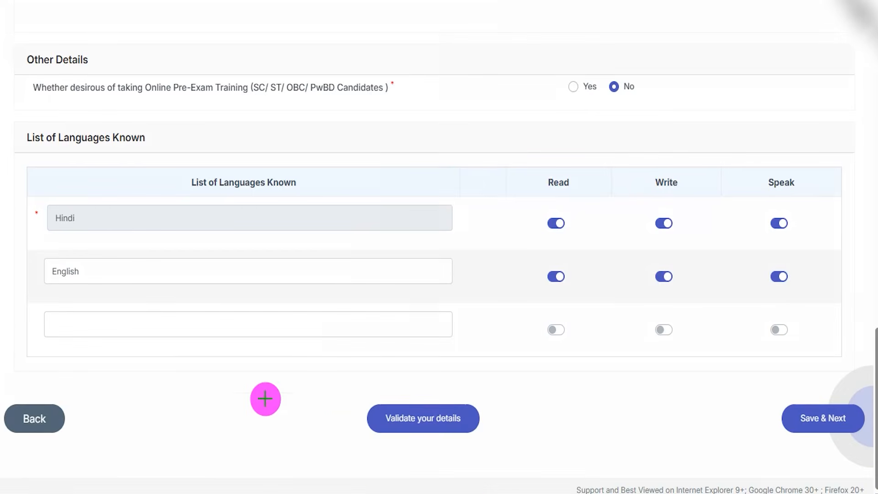
Save the qualification, experience and language details and continue to the application preview.
drag(191, 360, 366, 413)
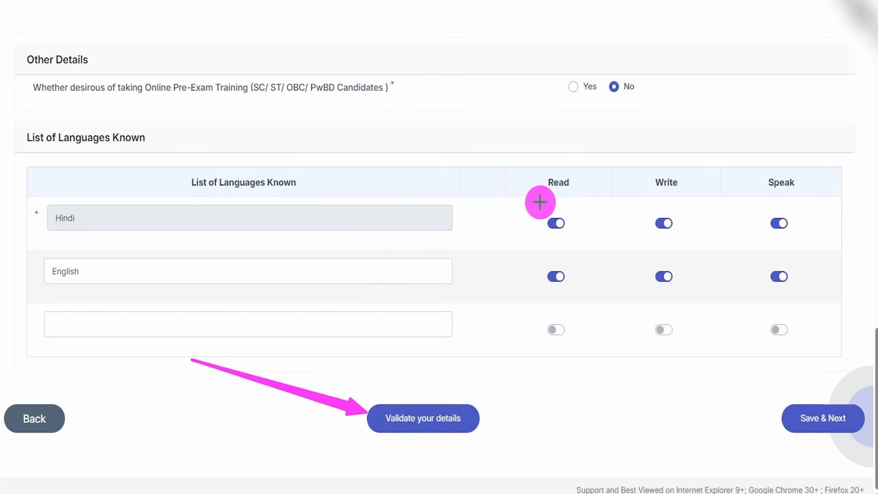
click(790, 409)
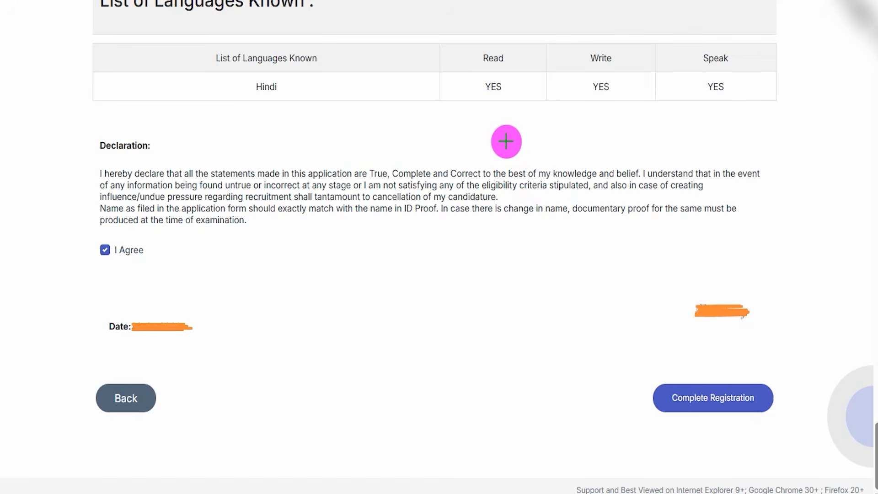
Review the languages and the agreed declaration at the end of the preview and complete the registration.
drag(186, 40, 218, 8)
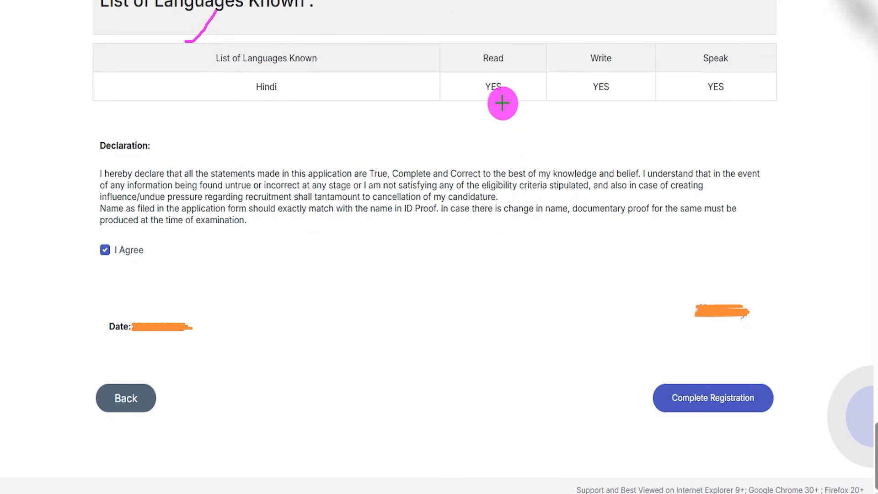
drag(315, 113, 547, 113)
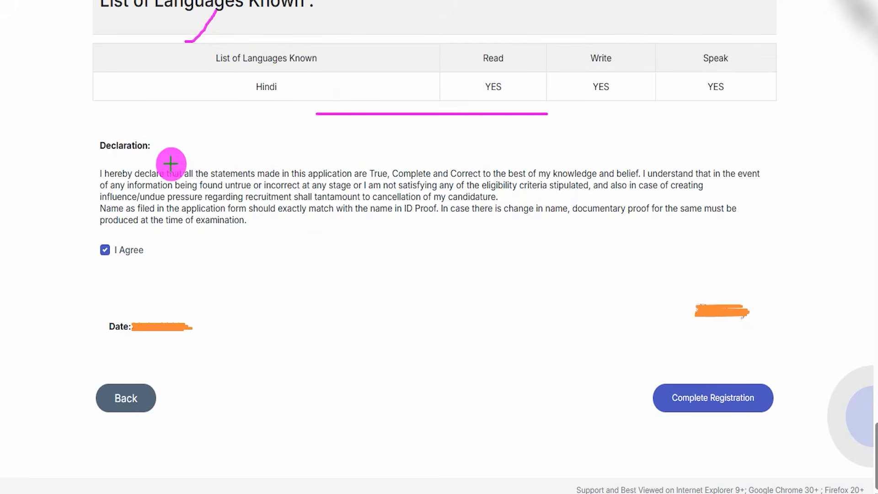
drag(111, 161, 183, 161)
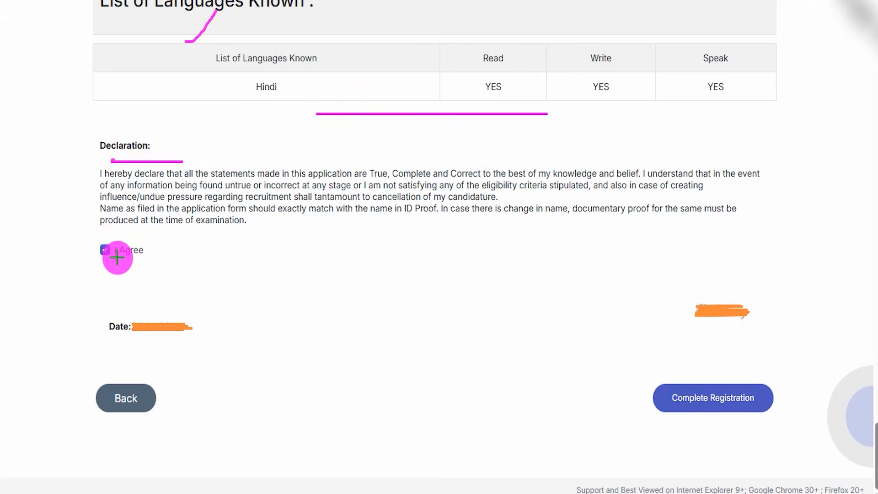
drag(113, 258, 138, 222)
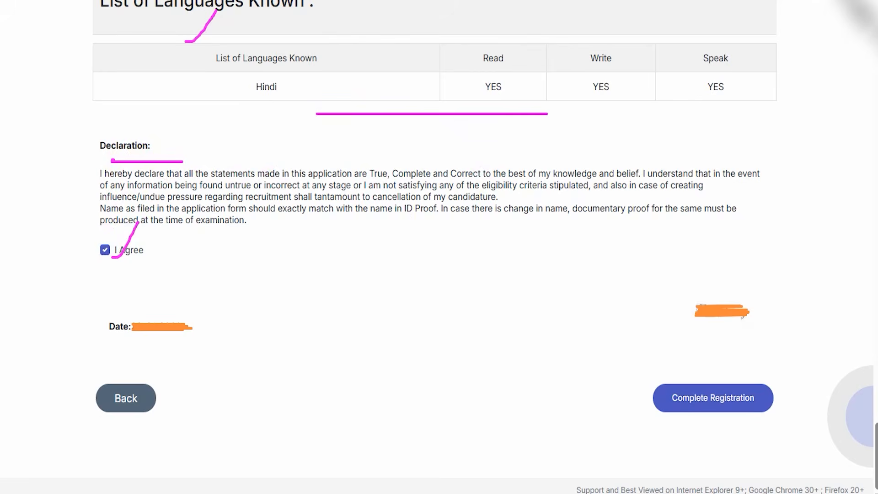
drag(318, 284, 152, 387)
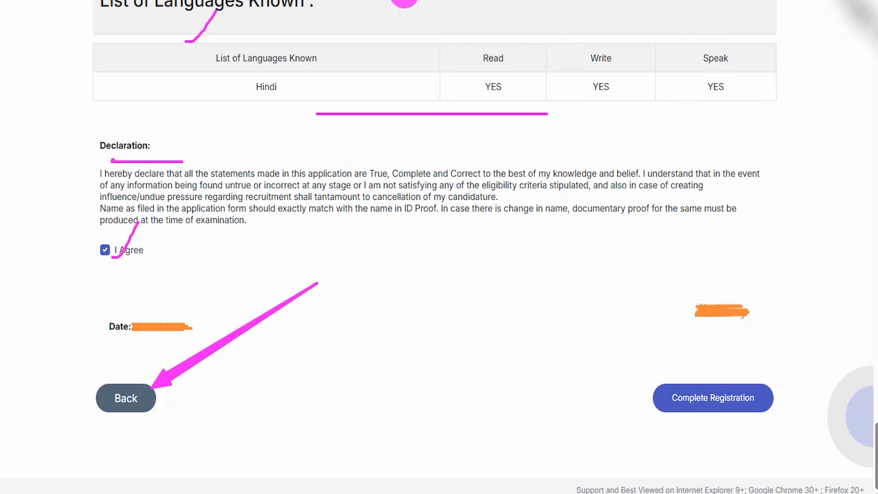
mouse_move(544, 257)
mouse_down()
mouse_move(593, 325)
mouse_move(653, 381)
mouse_up()
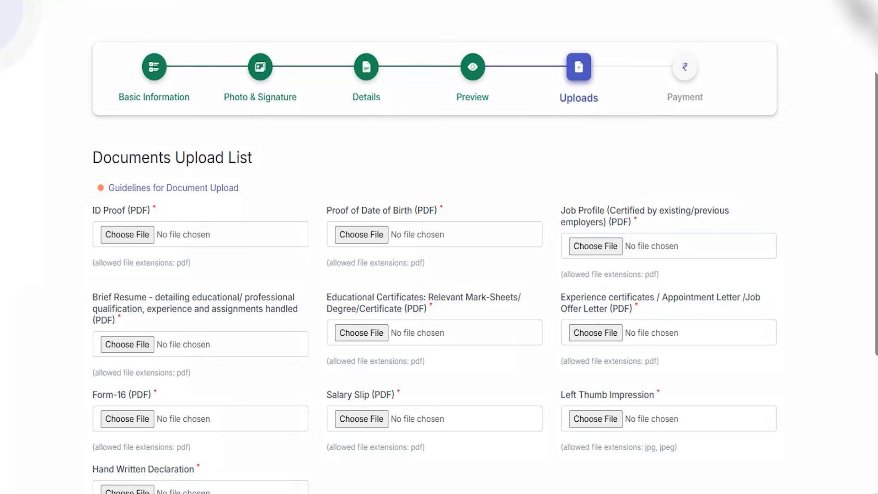
Review every required document in the Documents Upload List, from ID Proof to Hand Written Declaration.
drag(263, 164, 305, 119)
scroll(261, 272, down, 3)
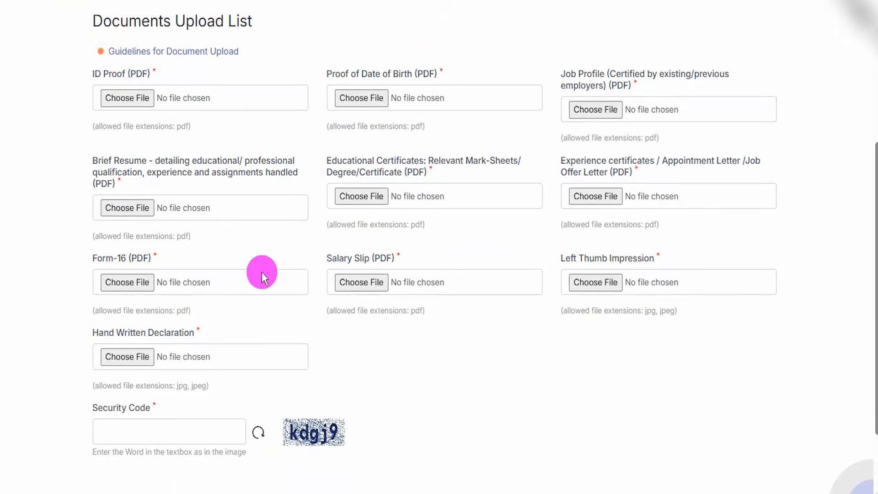
drag(169, 76, 200, 54)
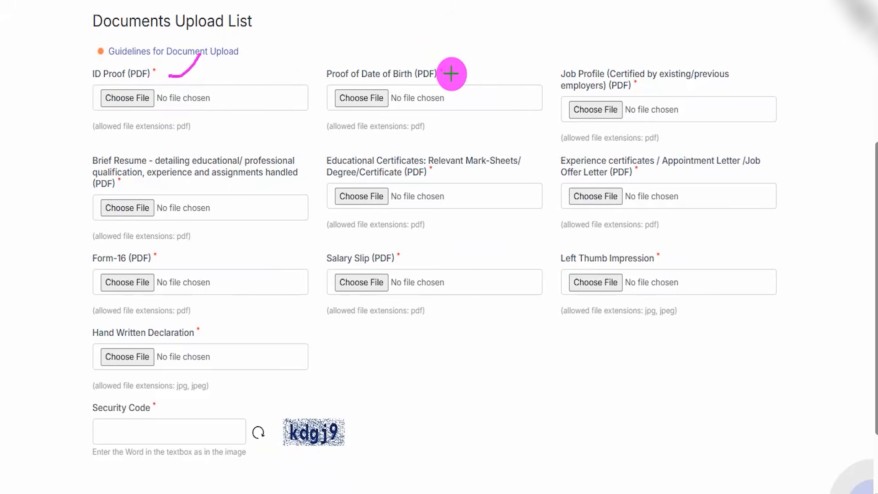
drag(450, 73, 469, 56)
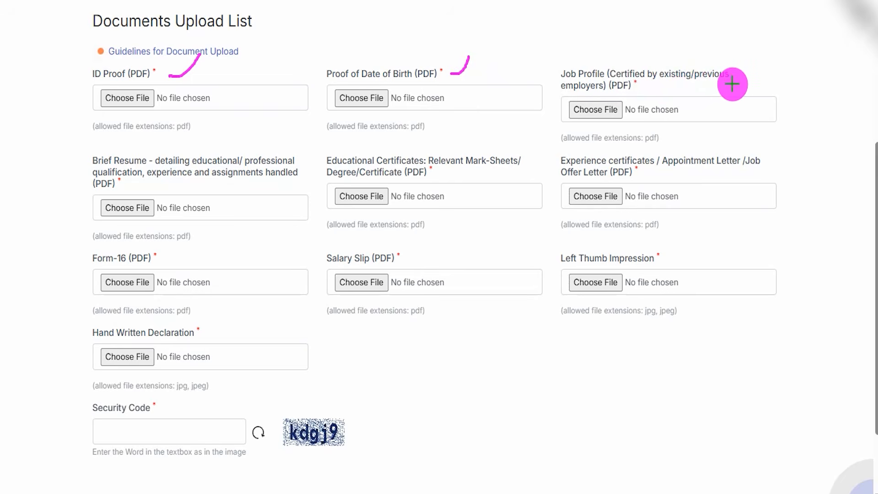
drag(730, 84, 751, 49)
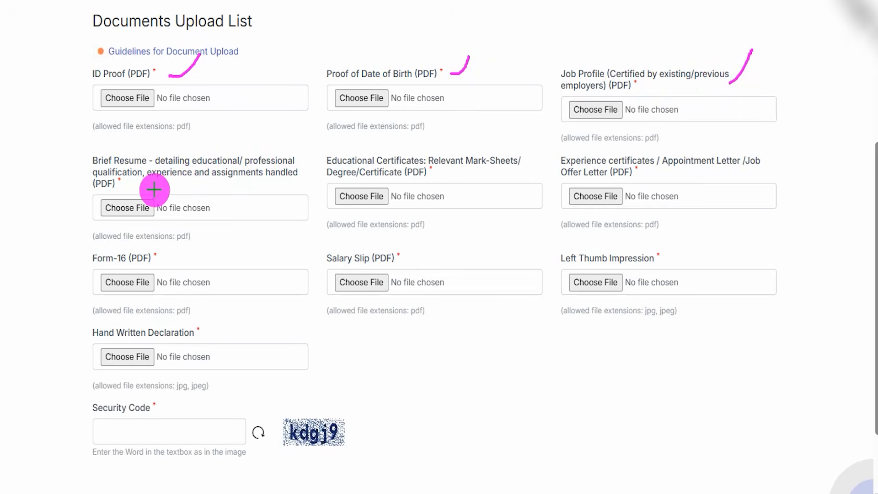
drag(158, 188, 218, 145)
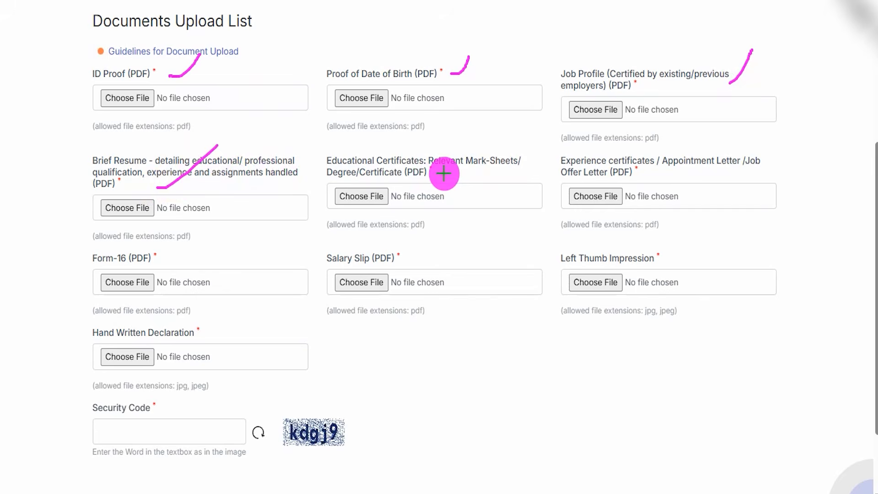
drag(447, 172, 485, 132)
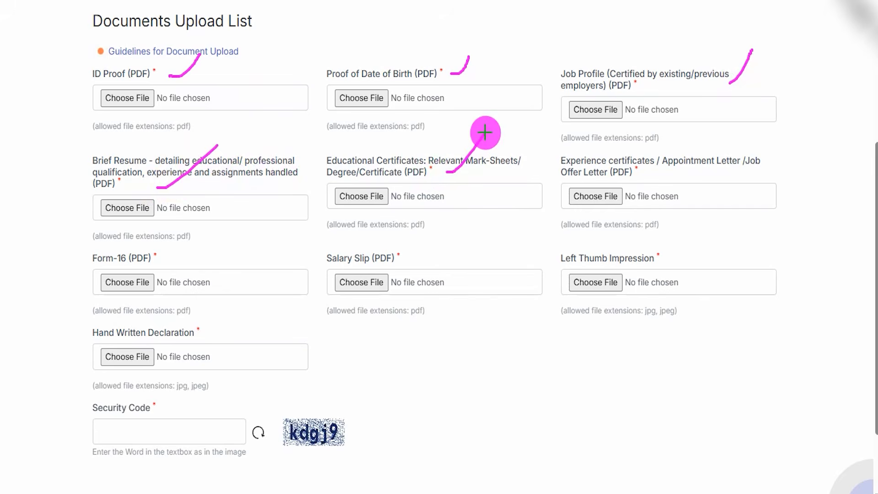
drag(697, 170, 720, 141)
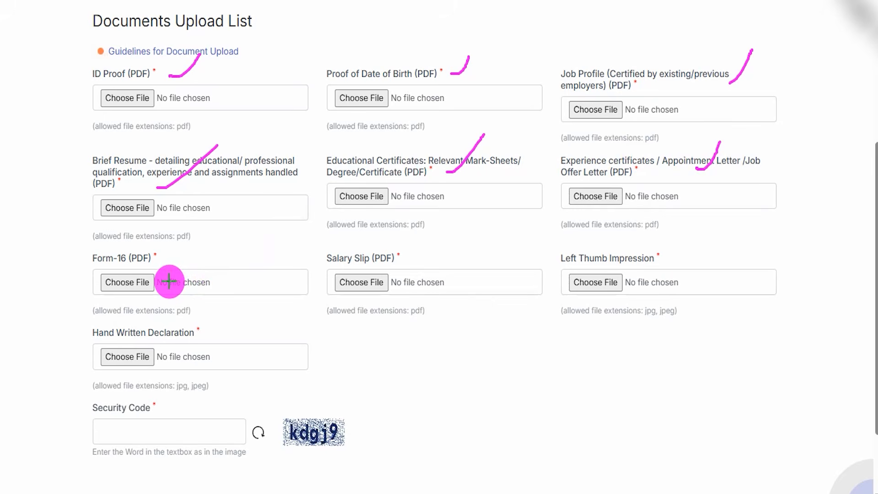
drag(169, 281, 200, 246)
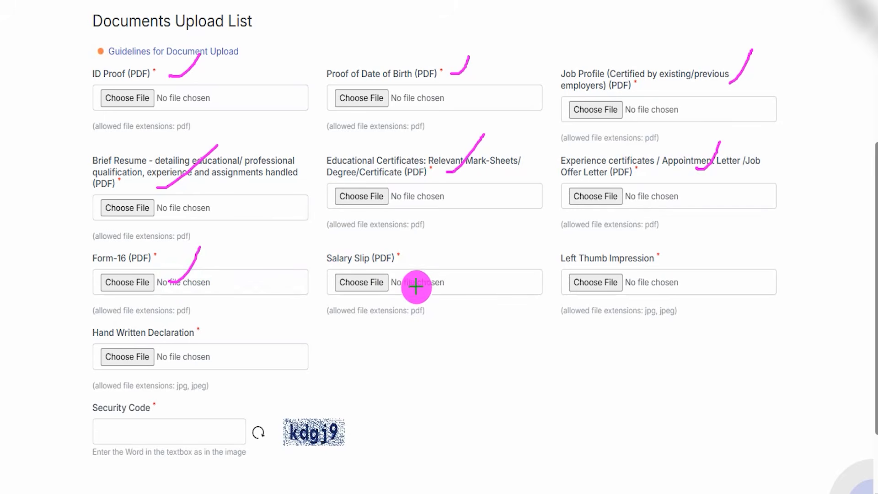
drag(406, 284, 436, 250)
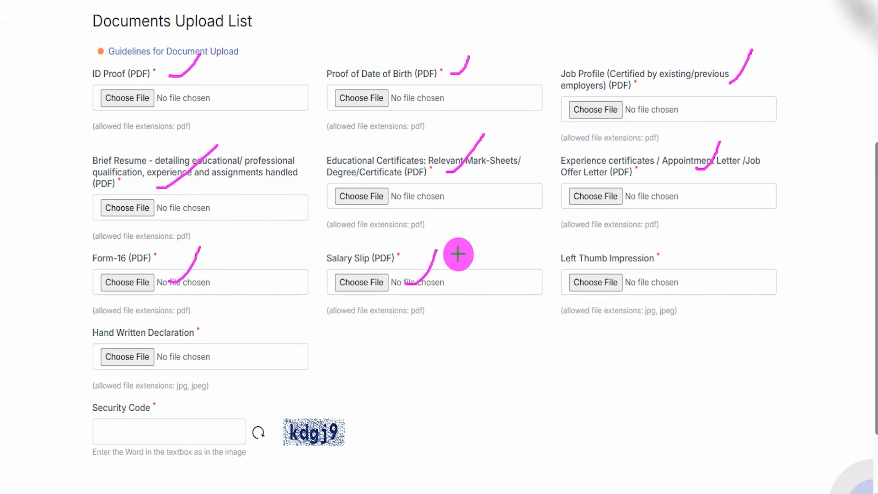
drag(642, 280, 673, 236)
drag(163, 359, 201, 318)
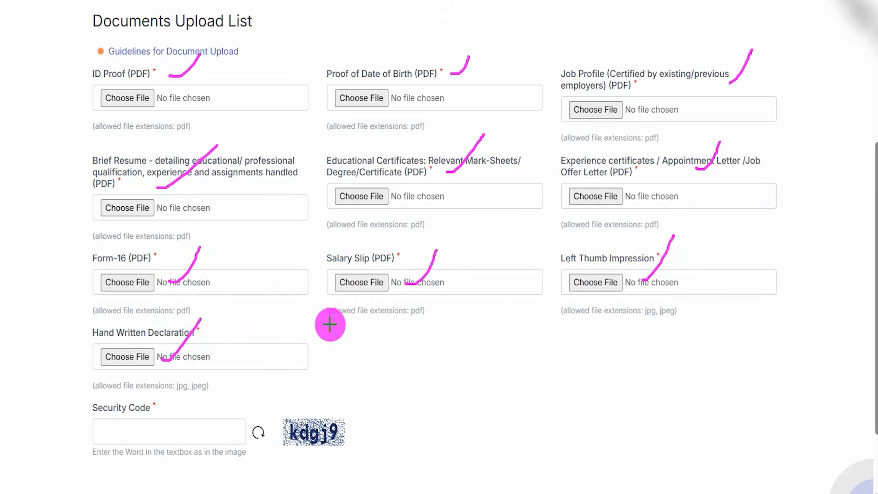
Check the Left Thumb Impression and Hand Written Declaration upload fields and their allowed file types.
drag(668, 265, 698, 262)
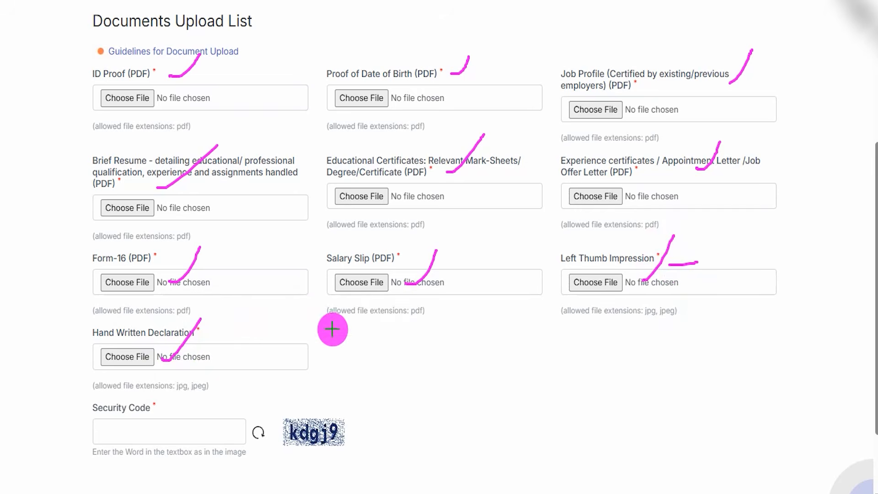
drag(134, 371, 182, 371)
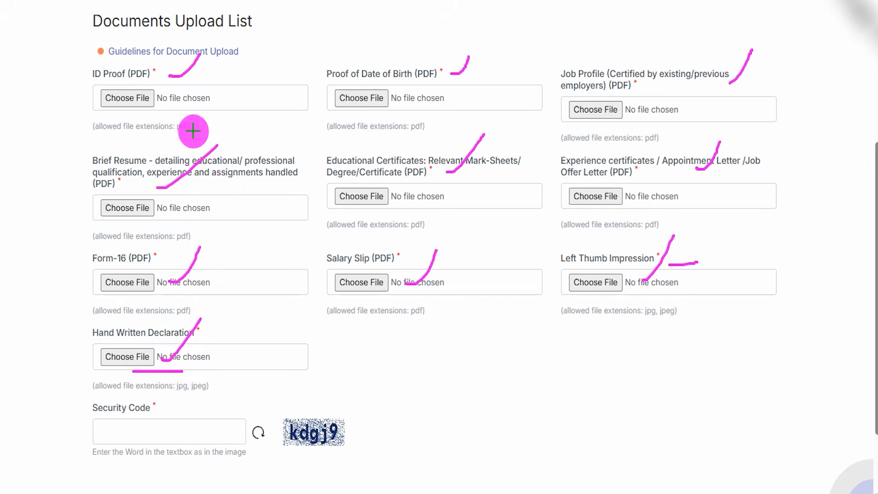
drag(114, 341, 175, 340)
drag(571, 265, 604, 263)
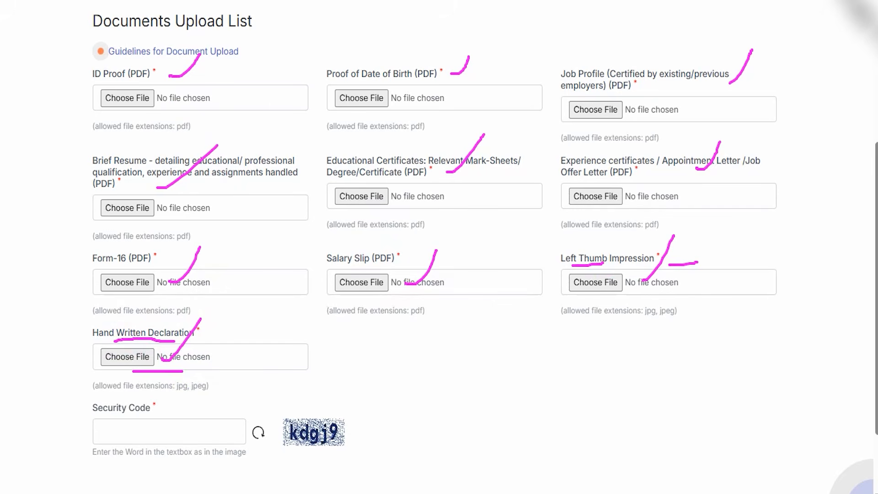
key(Escape)
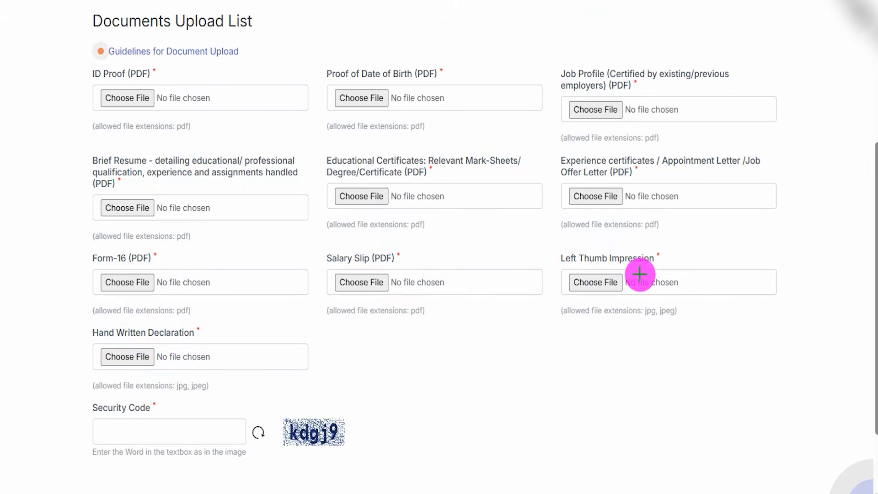
drag(673, 261, 690, 261)
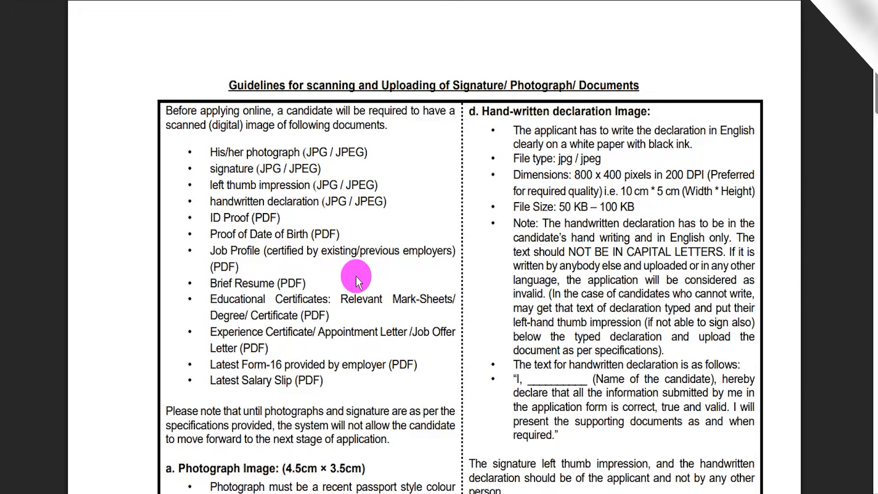
Read the file type and ink colour requirements for the left thumb impression in the document upload guidelines.
scroll(340, 271, down, 6)
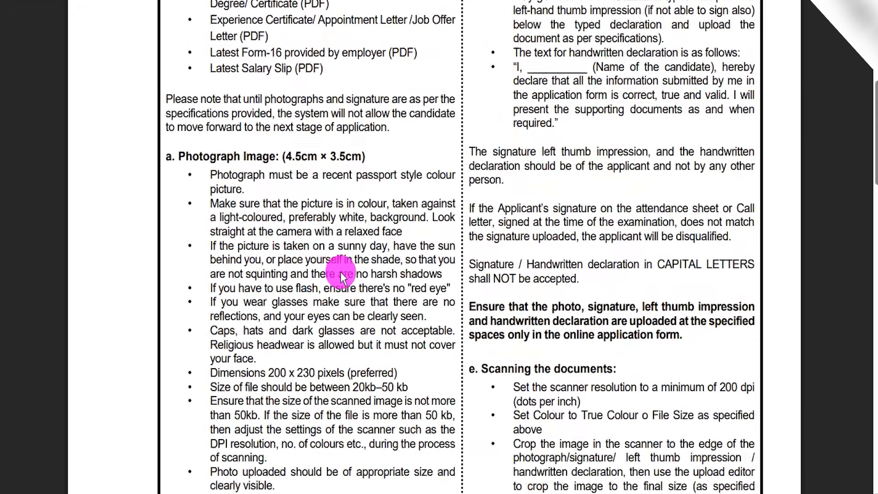
scroll(341, 272, down, 15)
scroll(340, 272, down, 12)
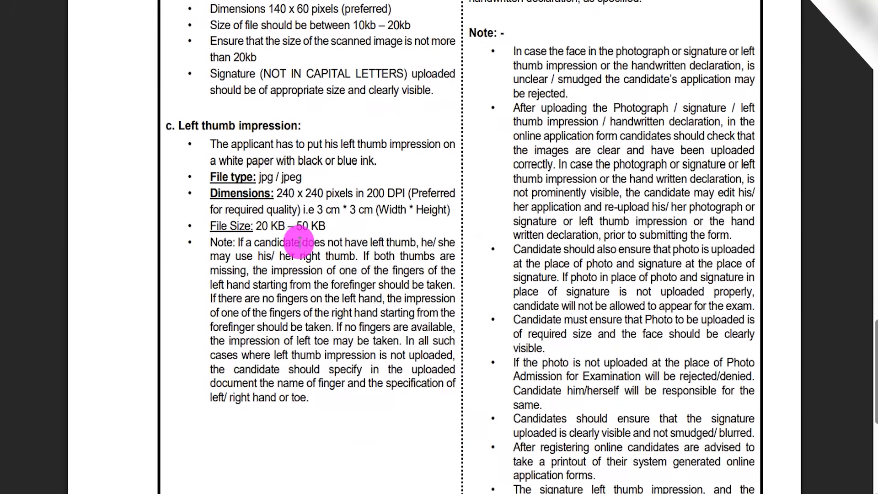
drag(258, 177, 296, 178)
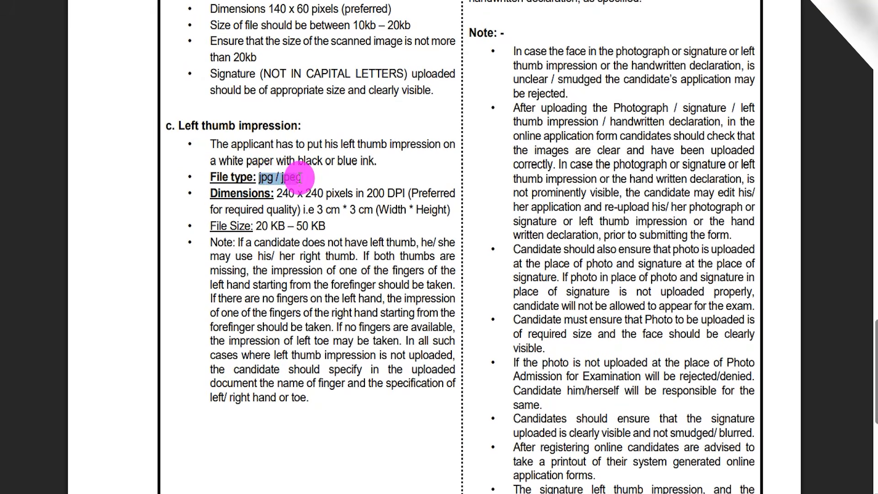
drag(237, 161, 359, 161)
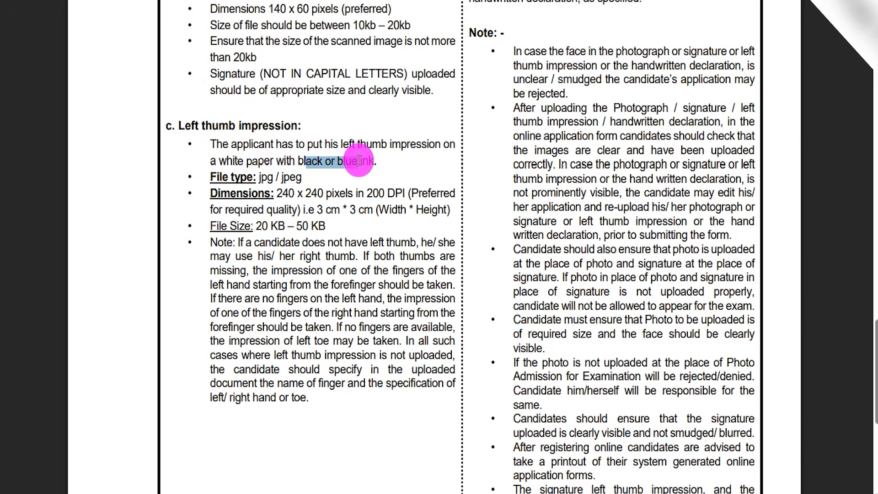